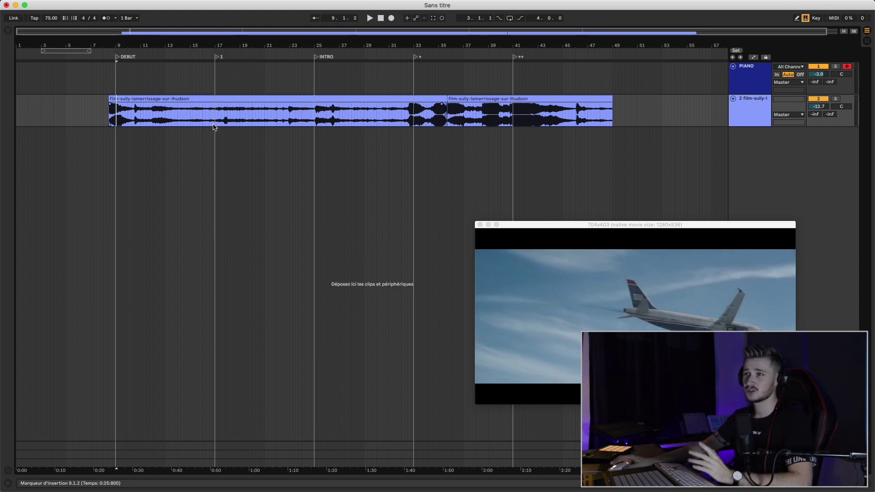
Step: Review the film clip section by section at the DEBUT, 1, INTRO, + and ++ markers, playing it just before ++
left_click(117, 115)
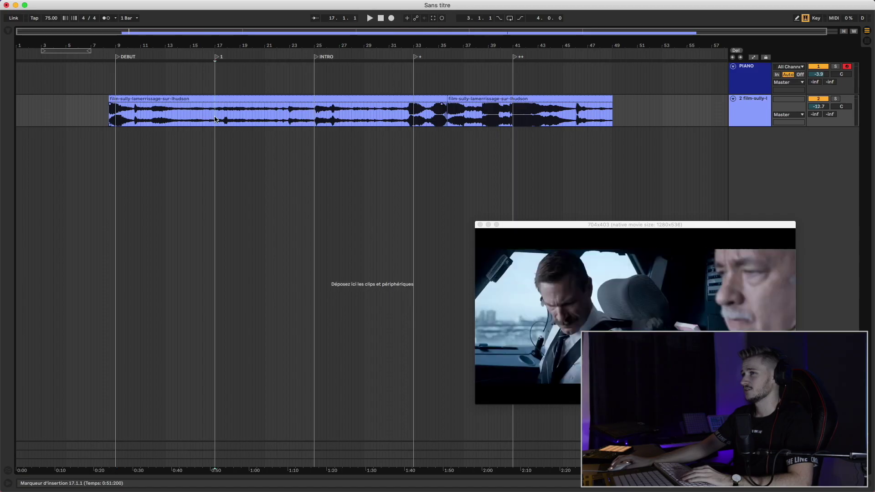
left_click_drag(214, 119, 314, 117)
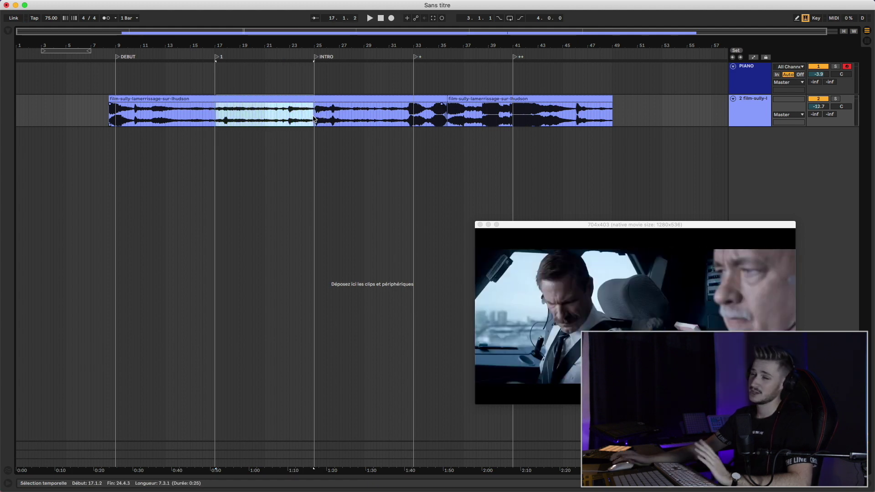
left_click_drag(315, 114, 413, 116)
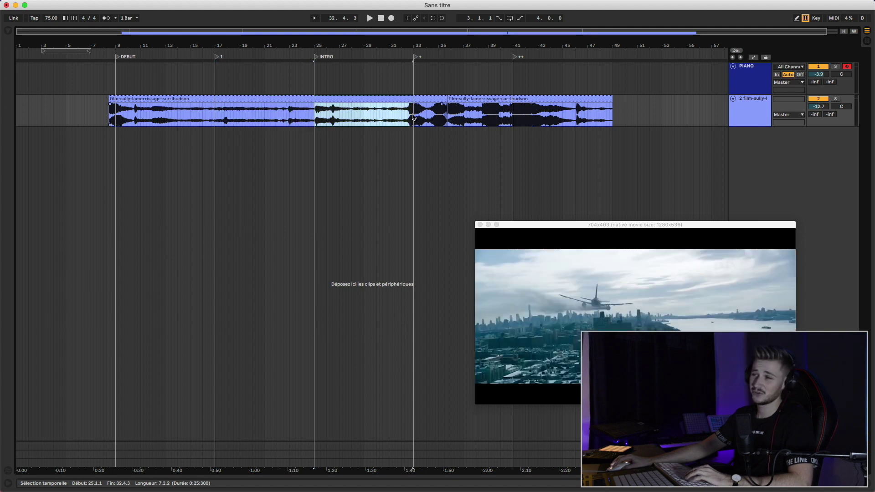
left_click(405, 116)
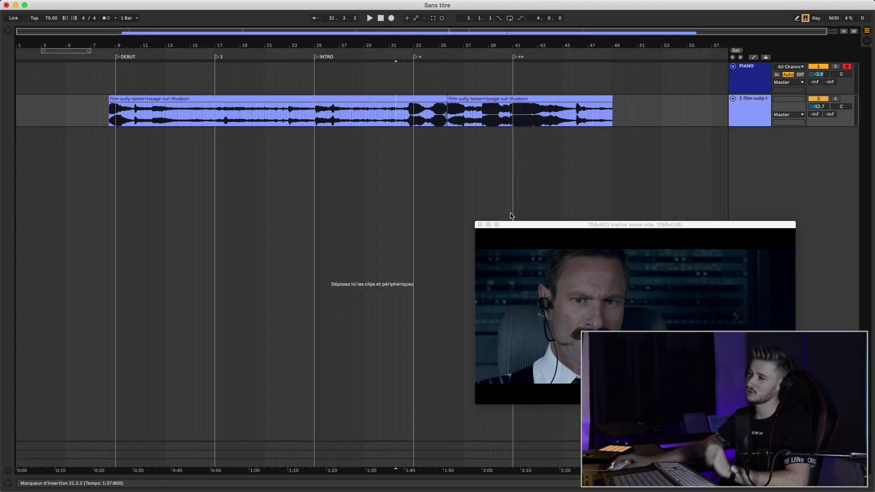
left_click(508, 116)
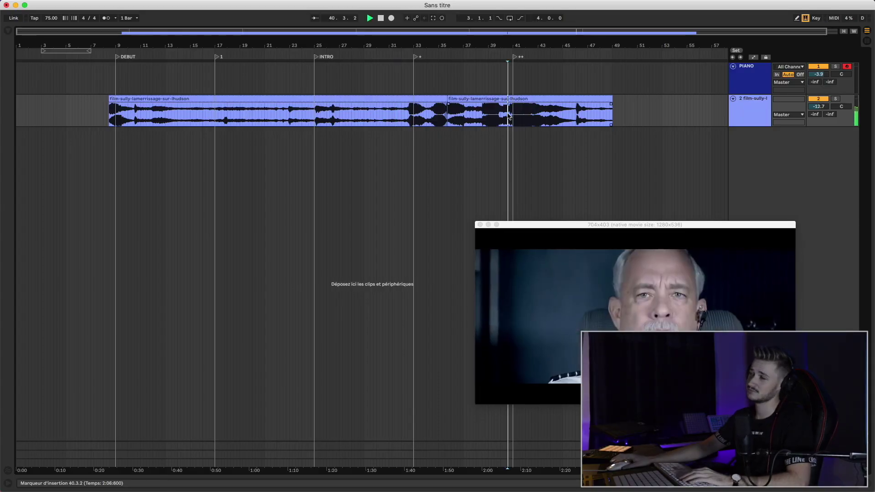
key("space")
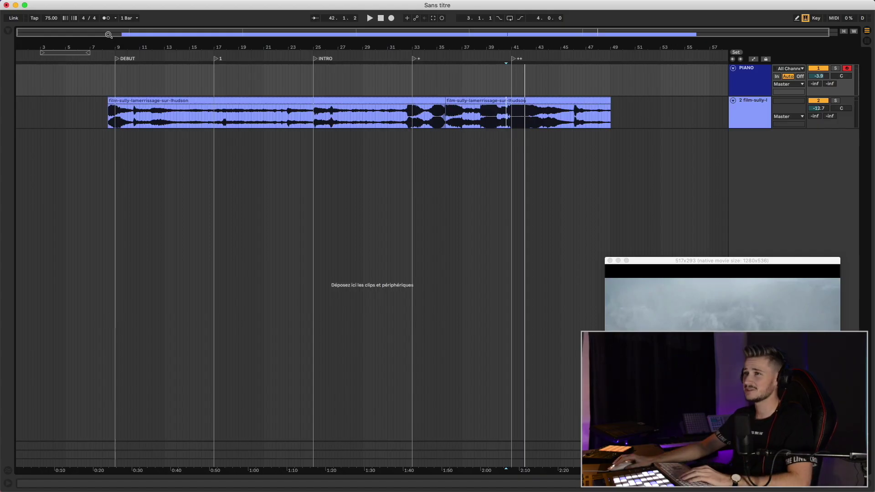
Step: Play the film briefly around the DEBUT marker and display the PIANO track's device chain
left_click(110, 38)
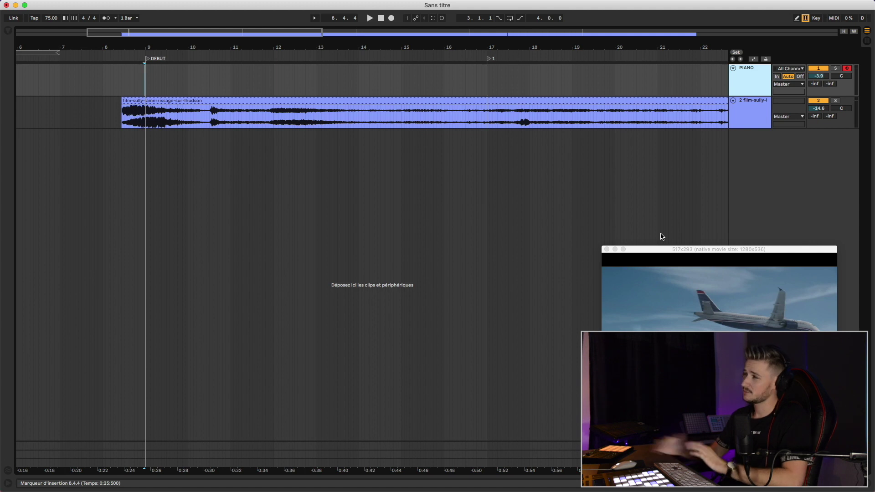
key("space")
key("plus")
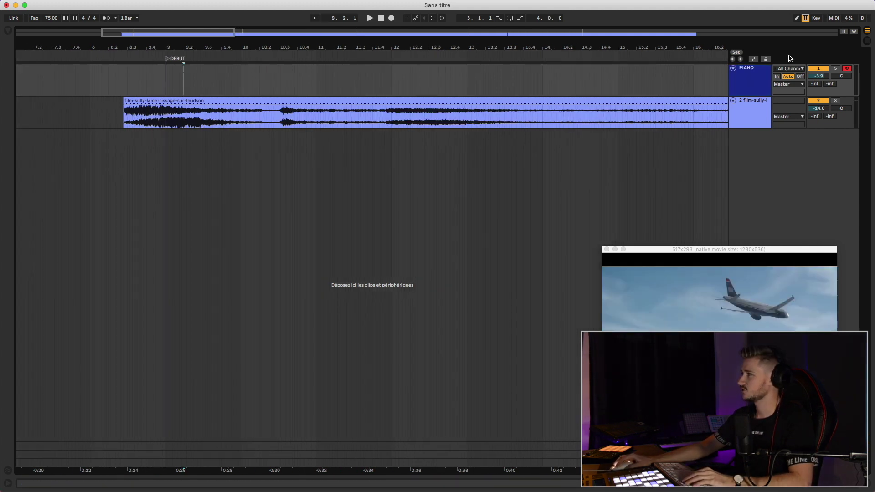
double_click(749, 81)
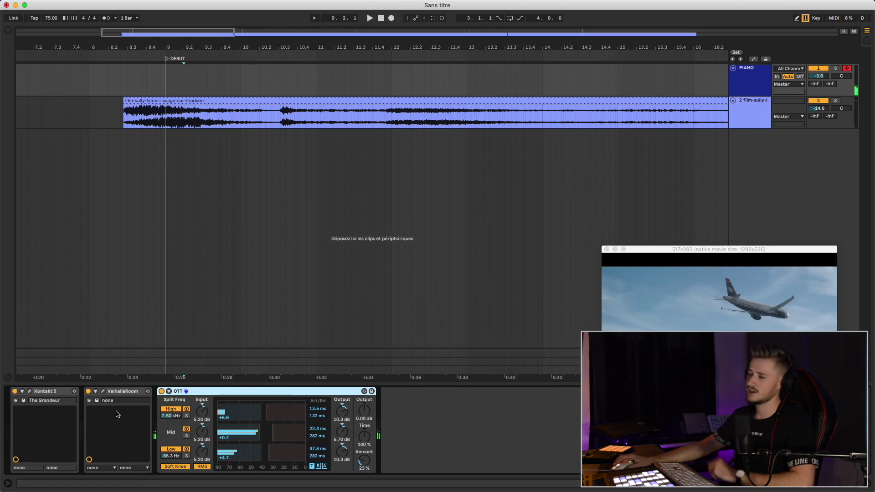
Step: Record the piano part on the PIANO track, starting from bar 8 just ahead of the DEBUT marker
left_click_drag(129, 29, 129, 31)
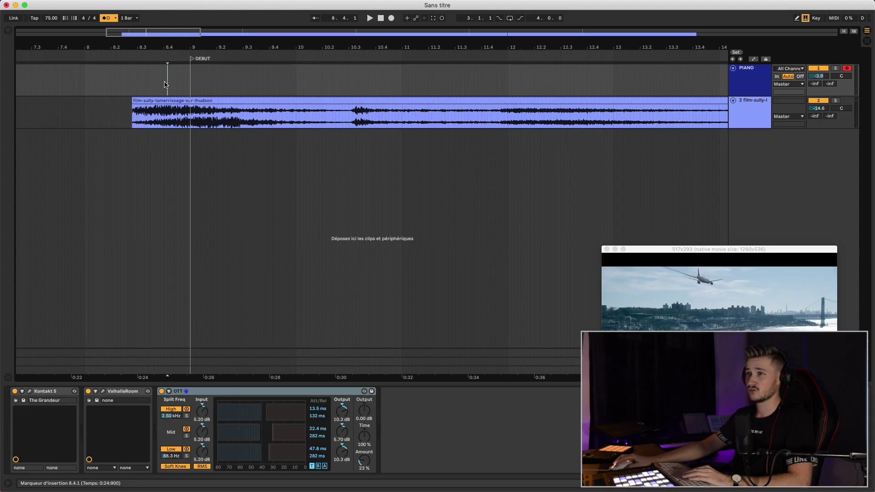
left_click(138, 82)
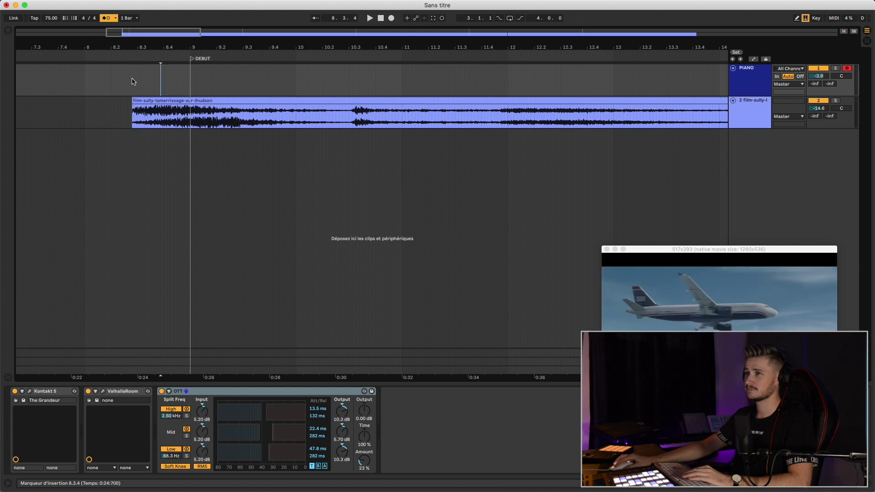
left_click(85, 73)
key("F9")
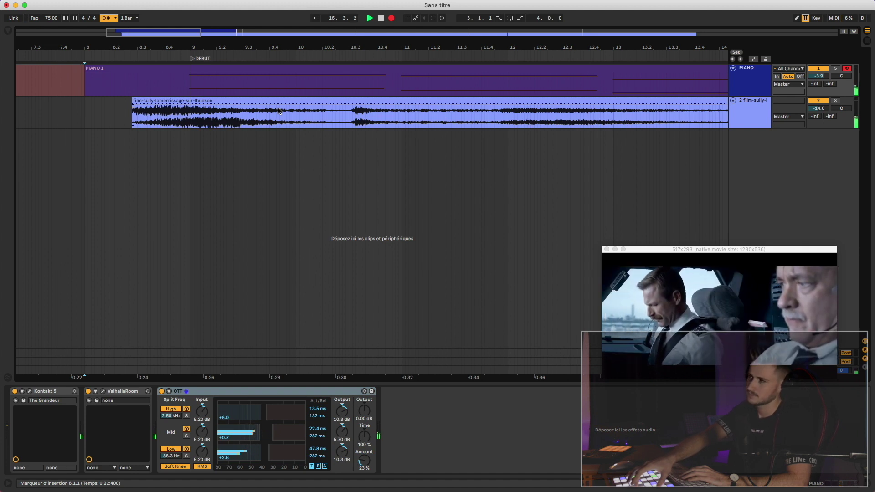
key("space")
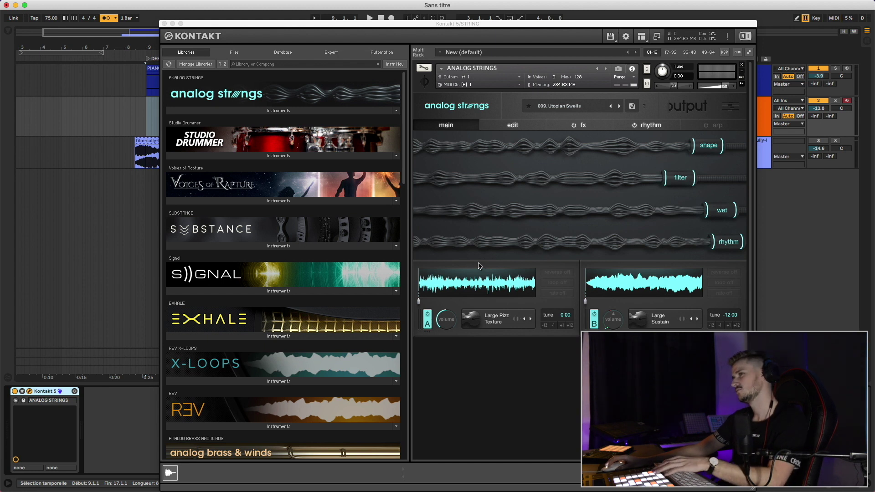
left_click_drag(178, 25, 189, 41)
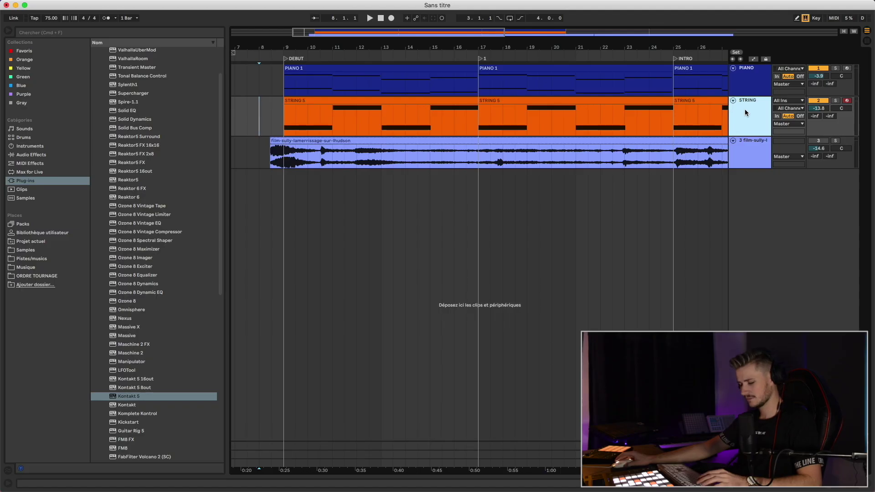
Step: Insert a new audio track below STRING and search the browser for "deep"
key("super+t")
left_click(53, 30)
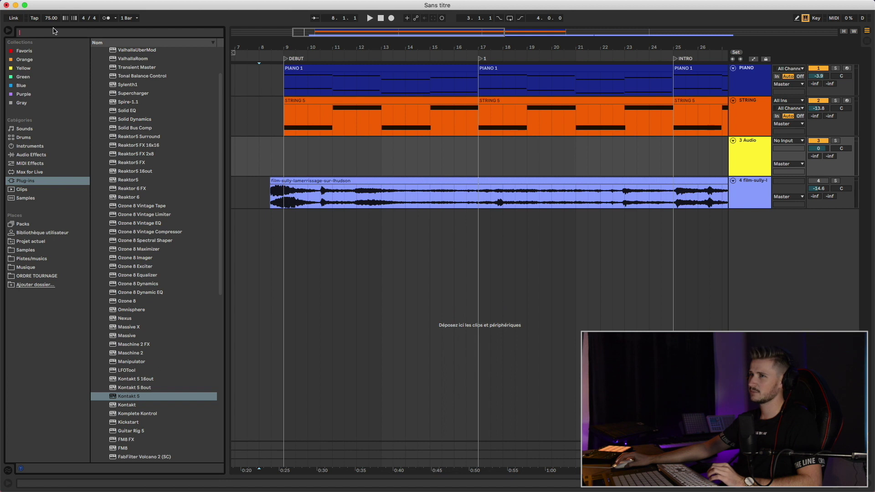
type("deep")
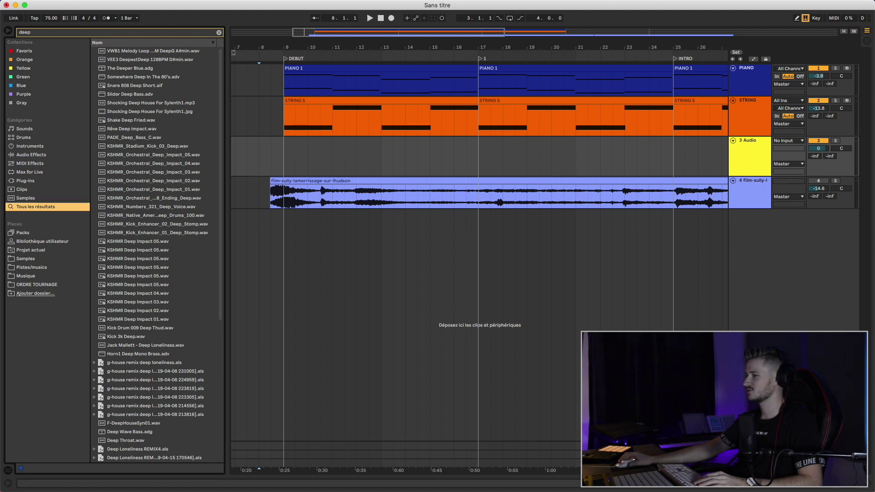
left_click(259, 155)
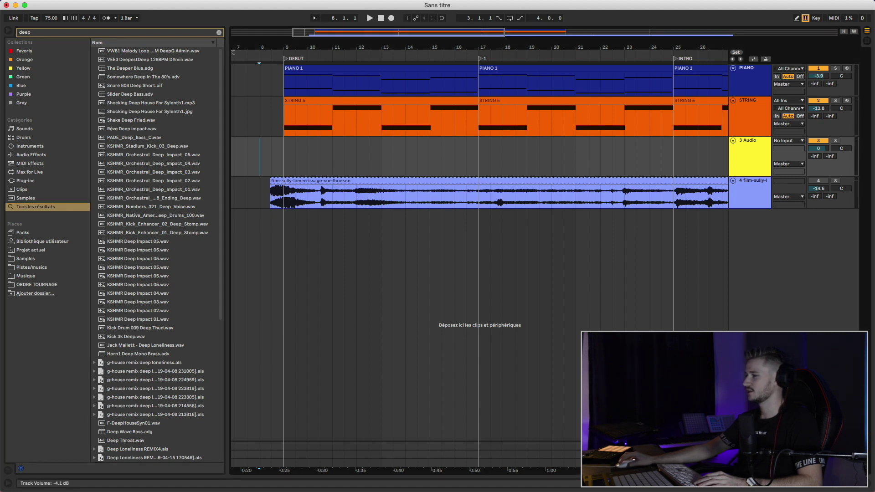
Step: Place KSHMR Deep Impact 05.wav on the new audio track at the DEBUT marker and set the track volume to -7.8 dB
left_click(218, 306)
left_click(163, 275)
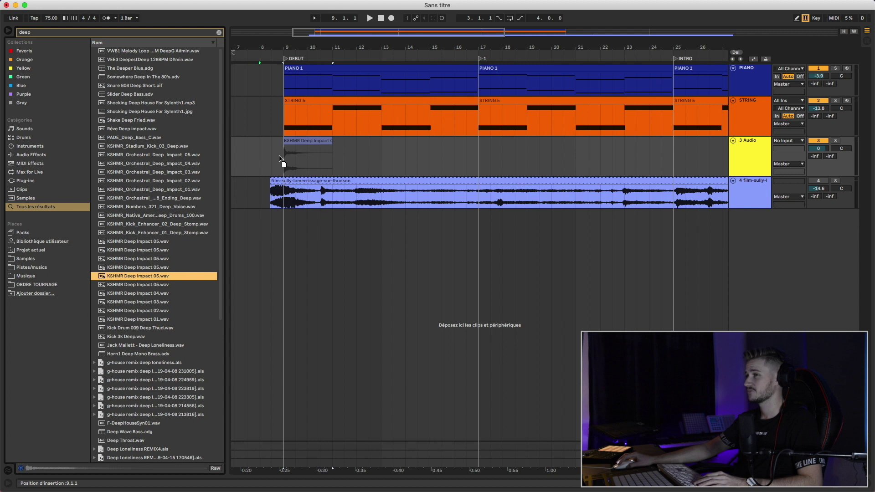
left_click_drag(280, 159, 271, 150)
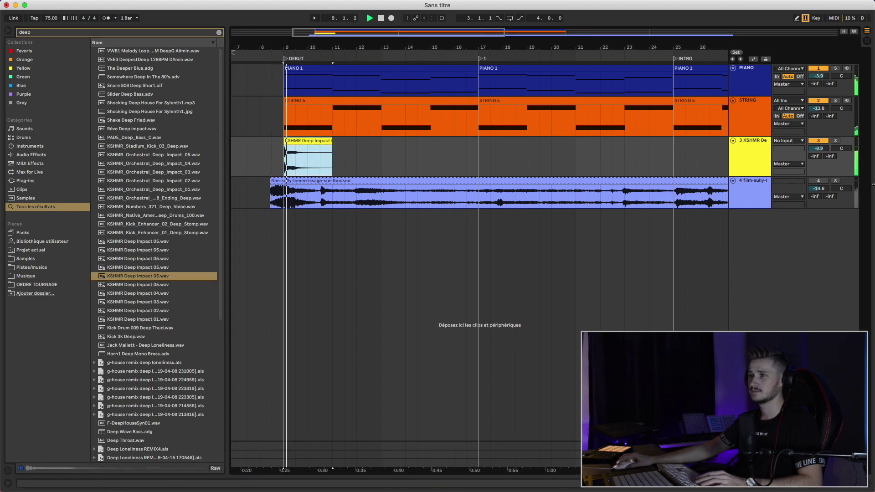
left_click_drag(827, 151, 826, 154)
left_click(314, 149)
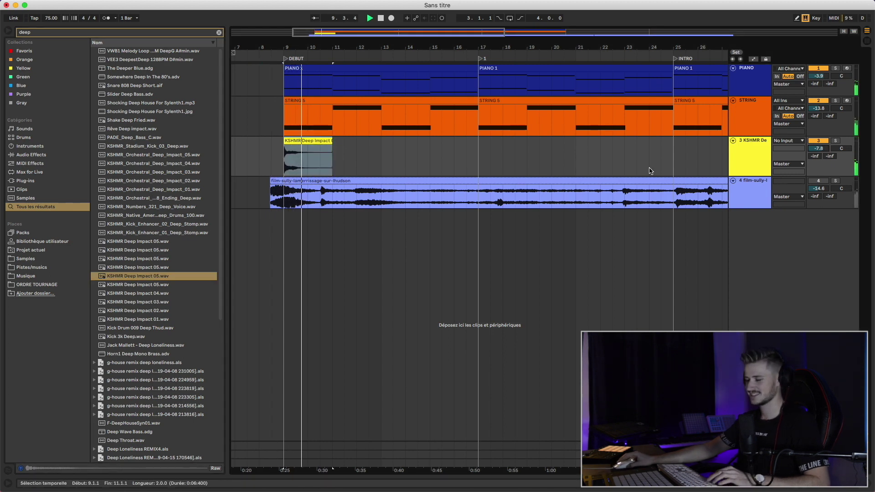
Step: Copy the Deep Impact clip to the 1 and INTRO markers at bars 17 and 25, and play back the arrangement
left_click(299, 141)
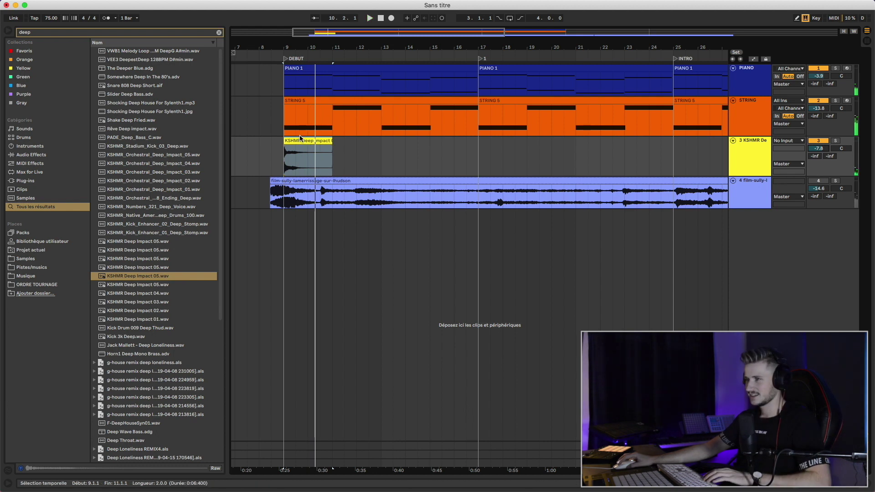
left_click(478, 152)
key("ctrl+v")
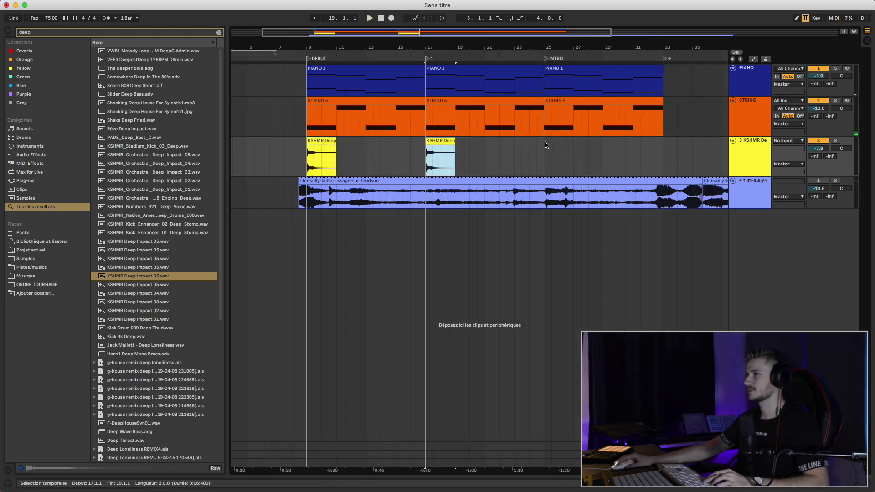
left_click(543, 146)
key("ctrl+v")
key("Left")
key("space")
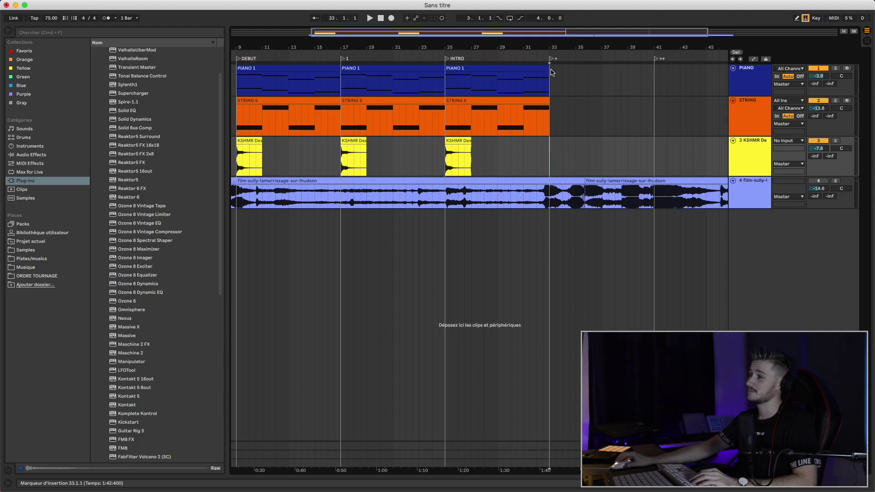
Step: Search the plug-ins for "kont" and load Kontakt 5 onto the new MIDI track above the film track
left_click_drag(559, 38, 559, 44)
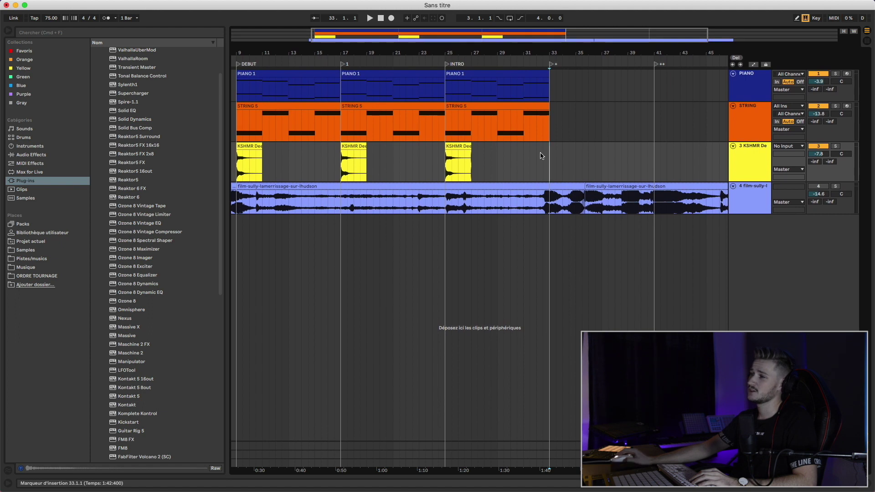
left_click_drag(519, 50, 523, 50)
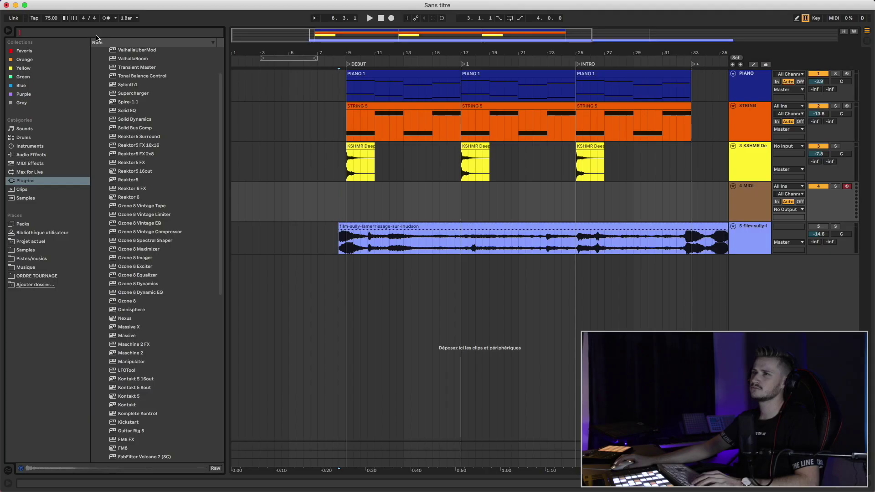
type("kont")
key("Down")
key("Down")
key("Down")
key("Return")
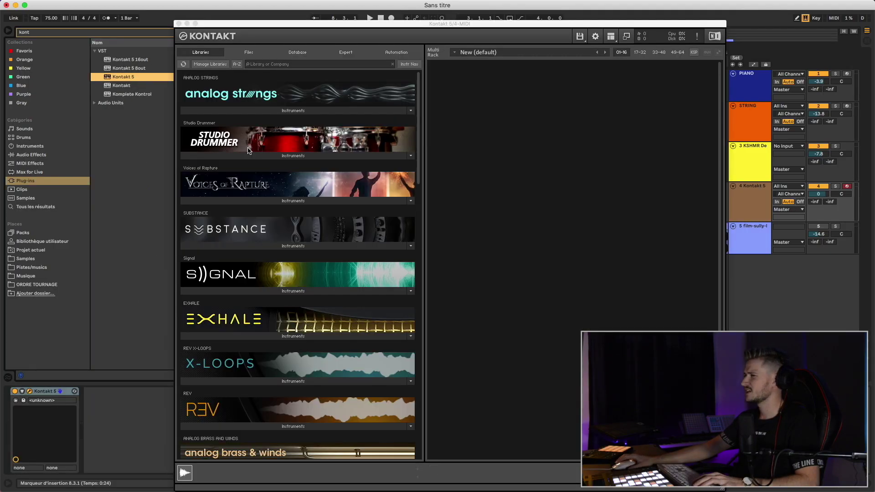
Step: Load the EXHALE.nki instrument from the EXHALE library into Kontakt's rack
left_click_drag(244, 26, 242, 14)
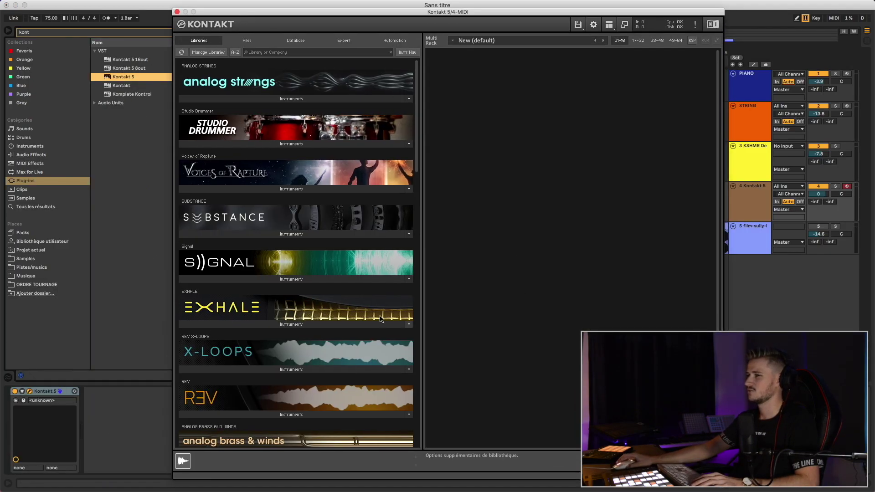
left_click(303, 325)
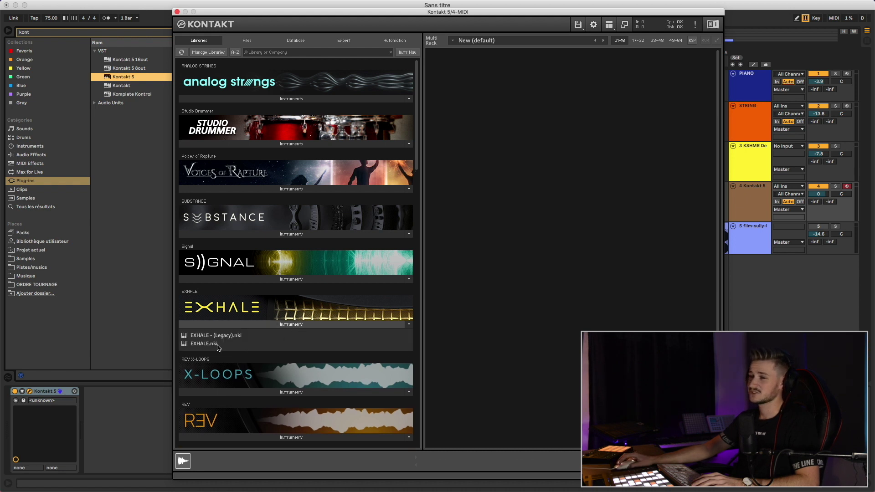
left_click_drag(217, 347, 543, 287)
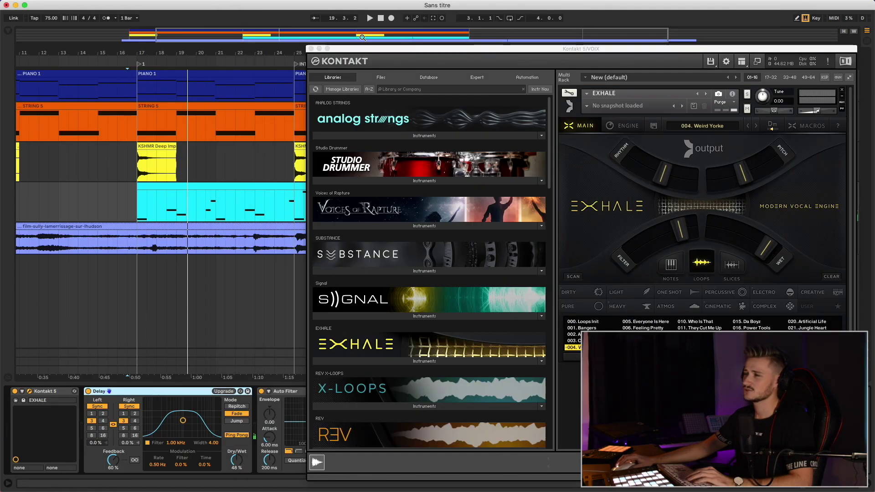
Step: Select the VOIX part between the 1 and INTRO markers and close the Kontakt window
left_click_drag(363, 51, 574, 114)
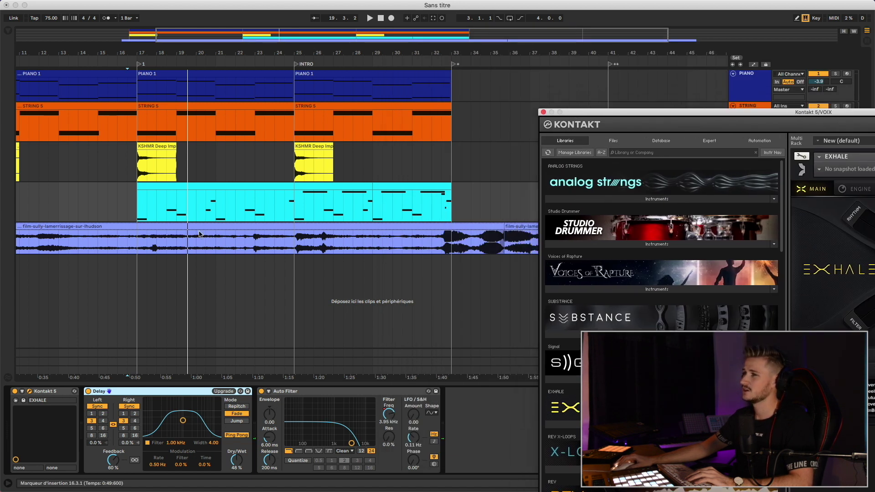
left_click(223, 197)
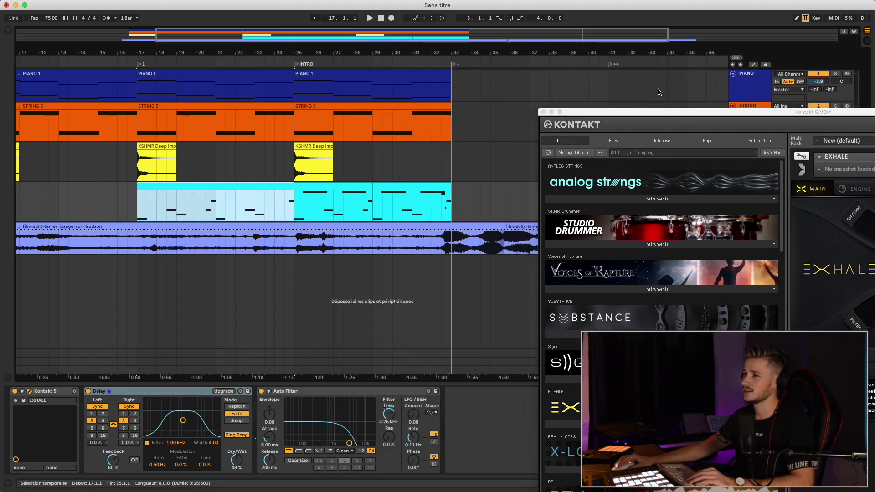
left_click(544, 112)
Step: Play the VOIX part from the 1 and INTRO markers with the other tracks and check the Auto Filter's frequency
left_click_drag(340, 41, 279, 34)
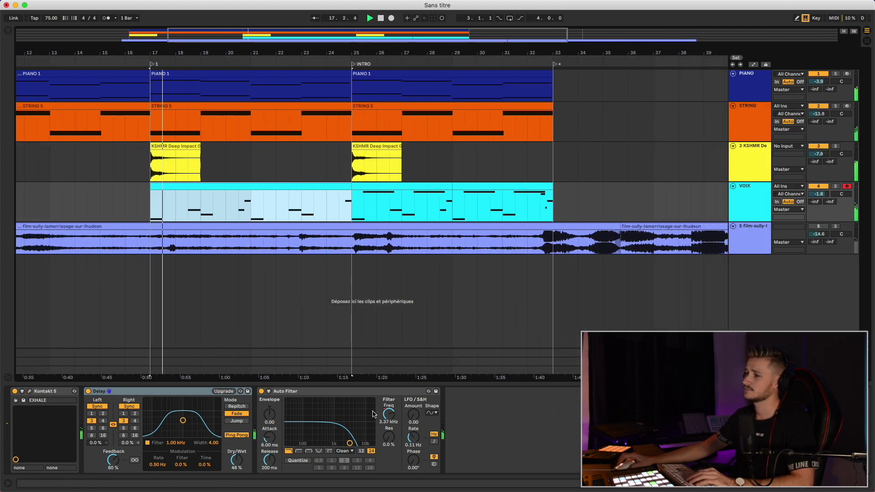
left_click(388, 417)
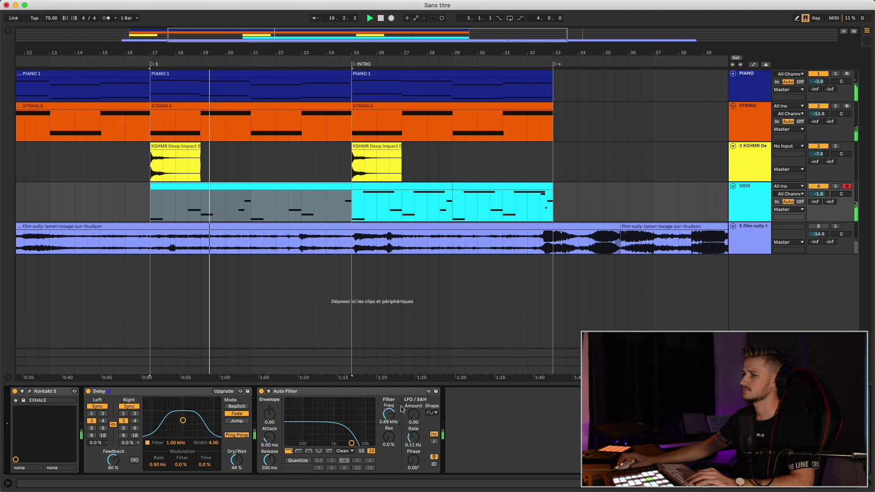
left_click_drag(207, 31, 205, 35)
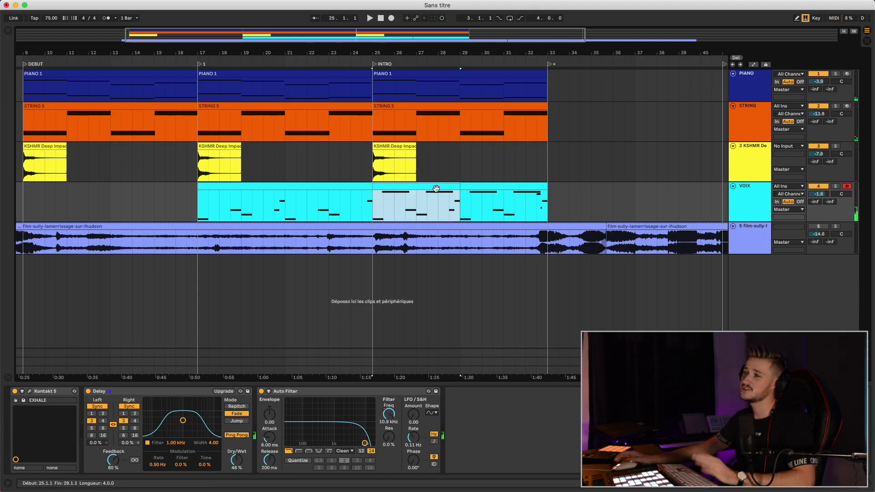
key("space")
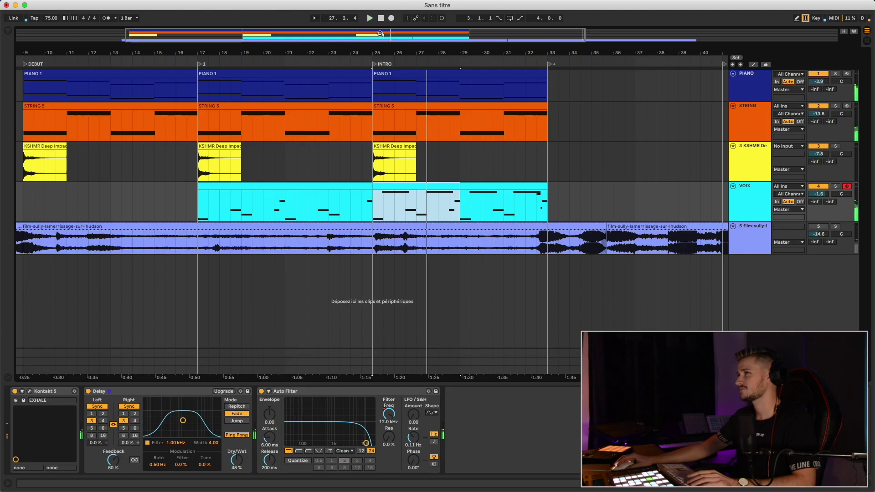
Step: Insert a new MIDI track directly below the VOIX track
left_click_drag(363, 32, 363, 34)
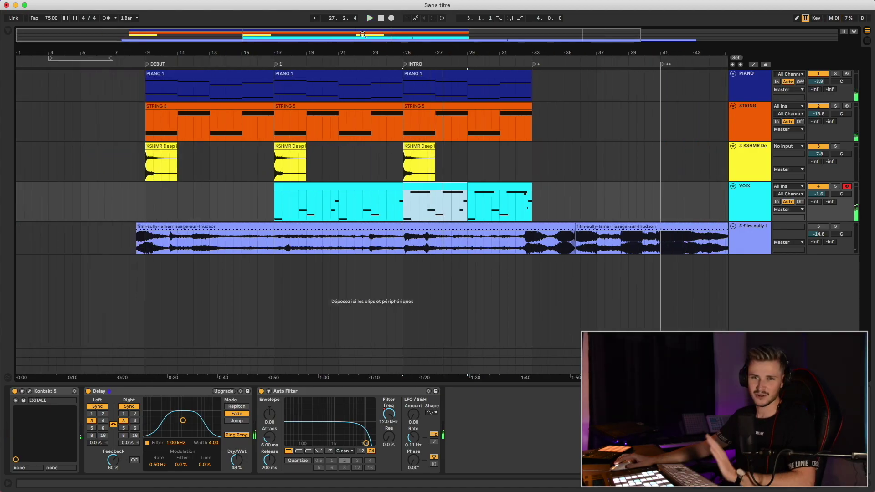
left_click(734, 195)
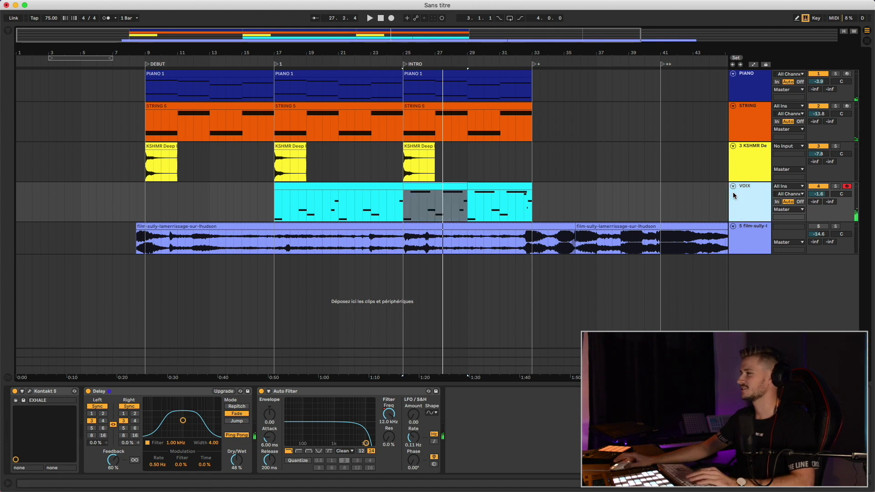
key("super+shift+t")
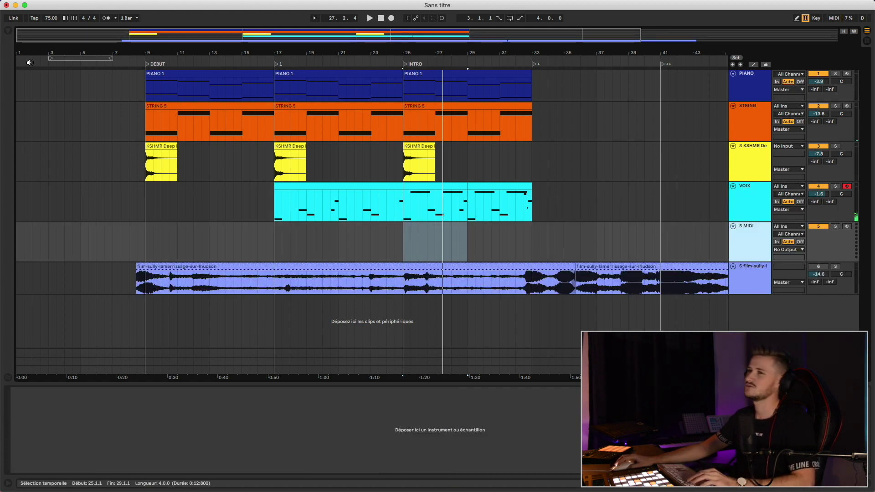
Step: Load Kontakt 5 on the new MIDI track with String Ensemble.nki from the Symphony Series String Ensemble library
left_click(9, 34)
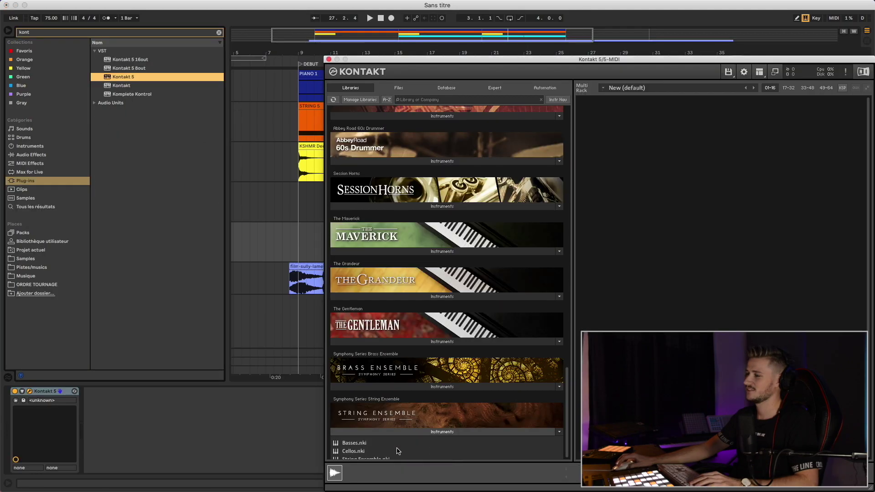
scroll(354, 445, "down", 2)
left_click(356, 436)
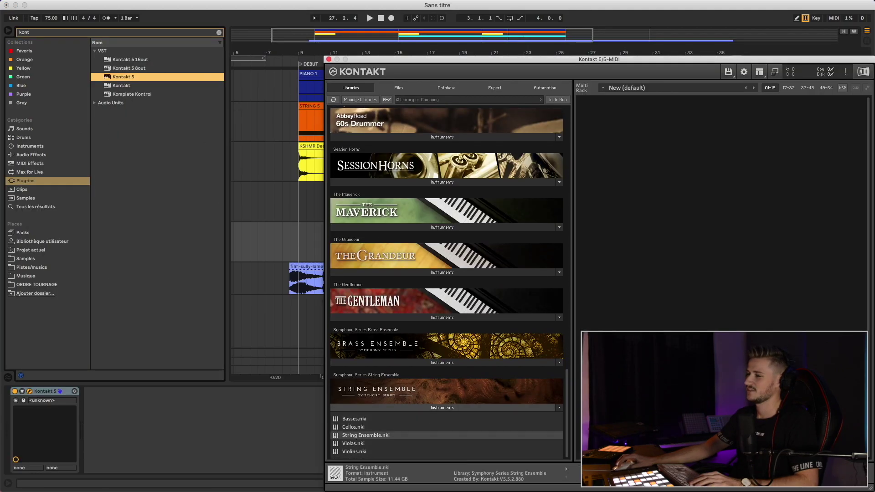
left_click_drag(504, 62, 433, 40)
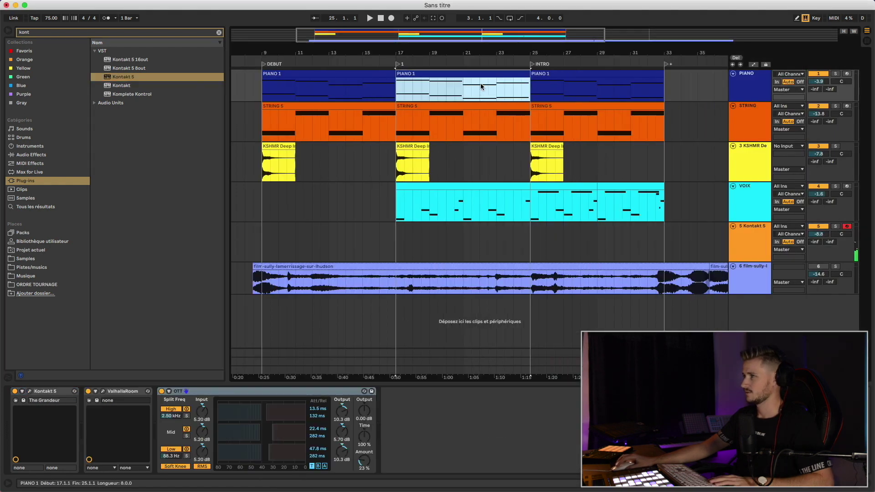
Step: Copy the PIANO 1 clip between the 1 and INTRO markers onto the String Ensemble track and make that track taller
left_click_drag(483, 87, 479, 233)
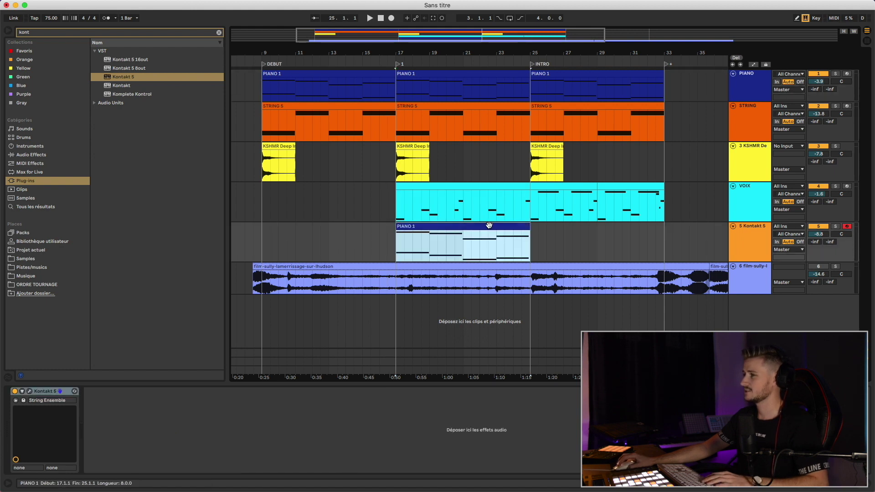
left_click(768, 262)
left_click_drag(759, 262, 765, 297)
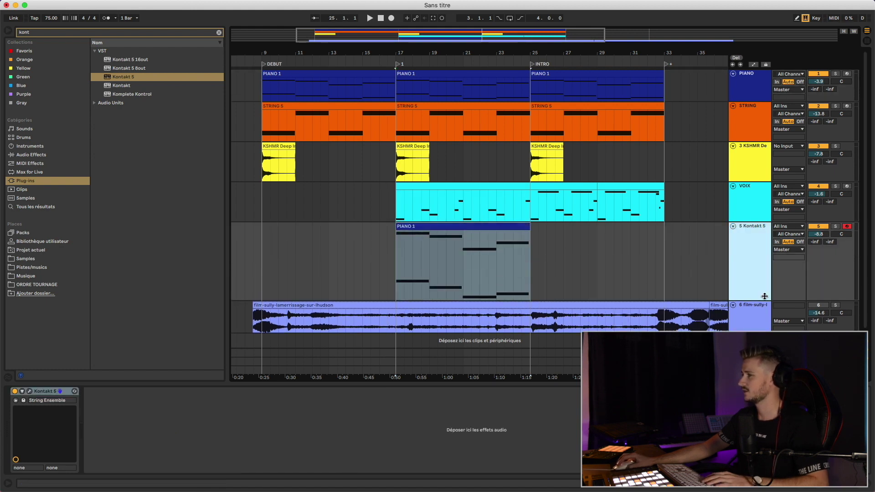
Step: Solo the String Ensemble track and add inner notes to fill out each chord in its PIANO 1 clip
left_click(836, 227)
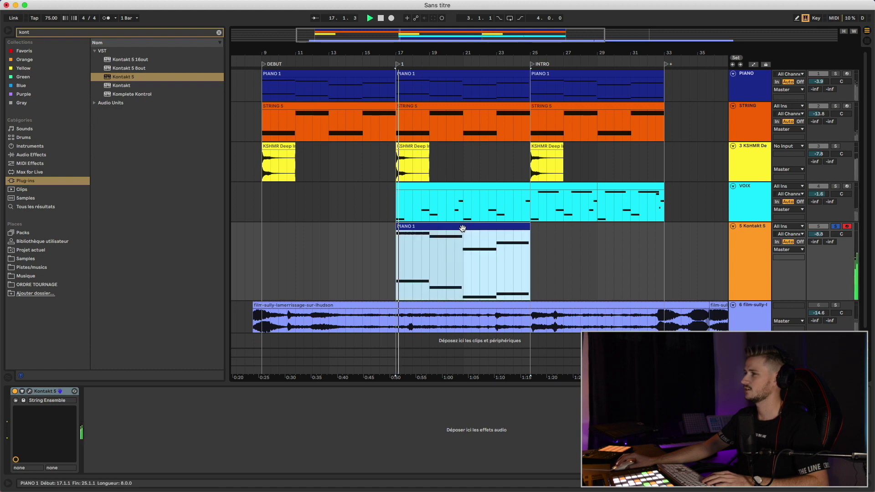
double_click(464, 234)
left_click(261, 254)
double_click(405, 271)
double_click(405, 290)
double_click(593, 289)
double_click(592, 301)
double_click(705, 307)
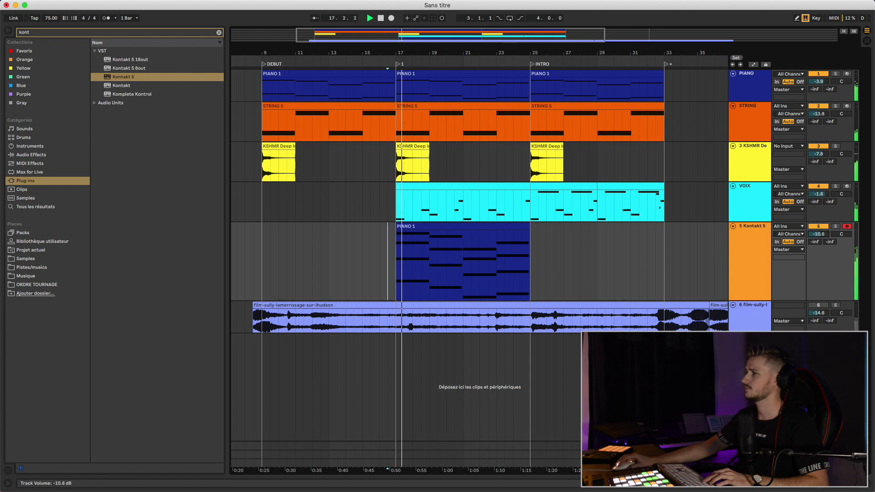
Step: Lower the String Ensemble track's volume to -17.6 dB while the arrangement plays
left_click(770, 236)
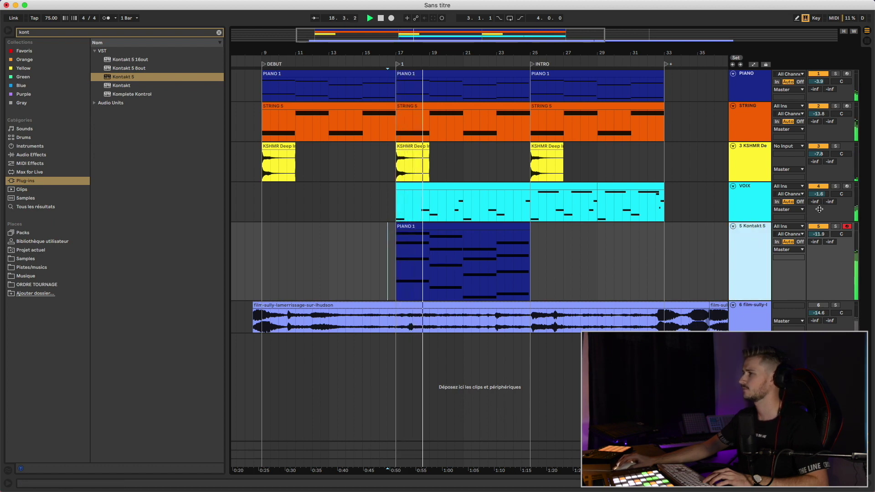
left_click_drag(819, 234, 819, 239)
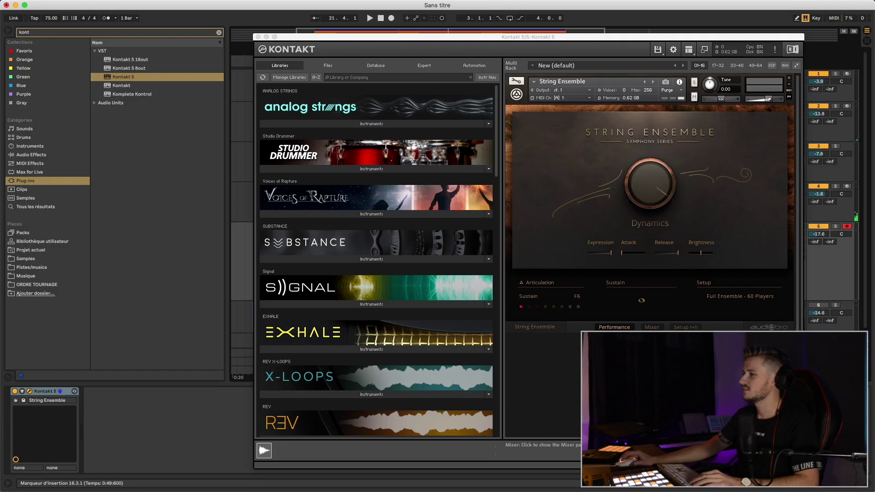
Step: Assign the String Ensemble's Dynamics knob to host automation parameter #050 and close the Kontakt window
left_click(647, 327)
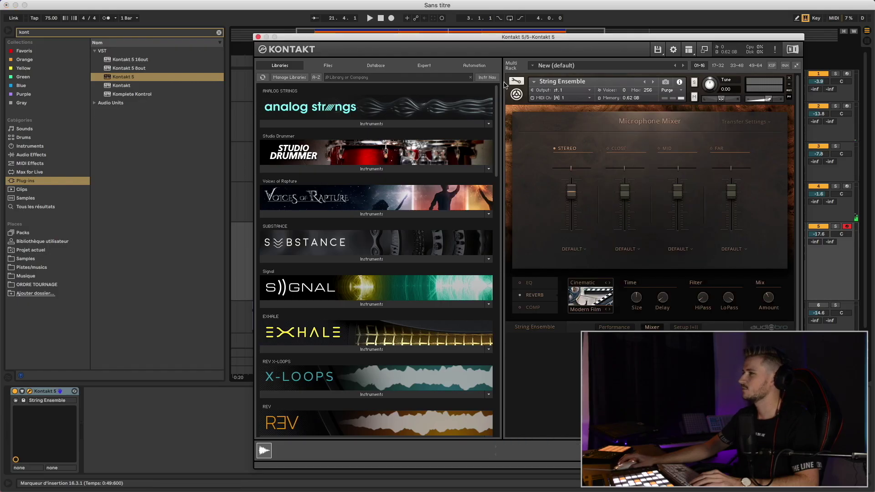
left_click(475, 65)
left_click(614, 327)
scroll(387, 307, "down", 5)
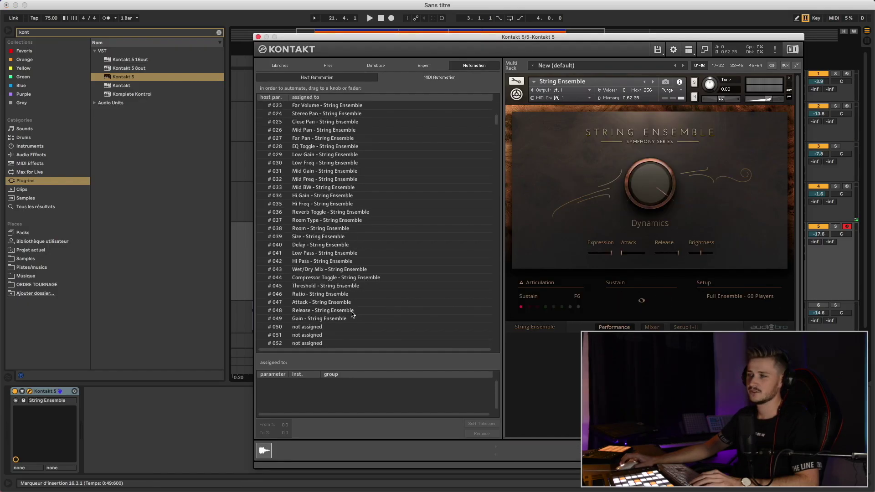
left_click_drag(314, 329, 650, 185)
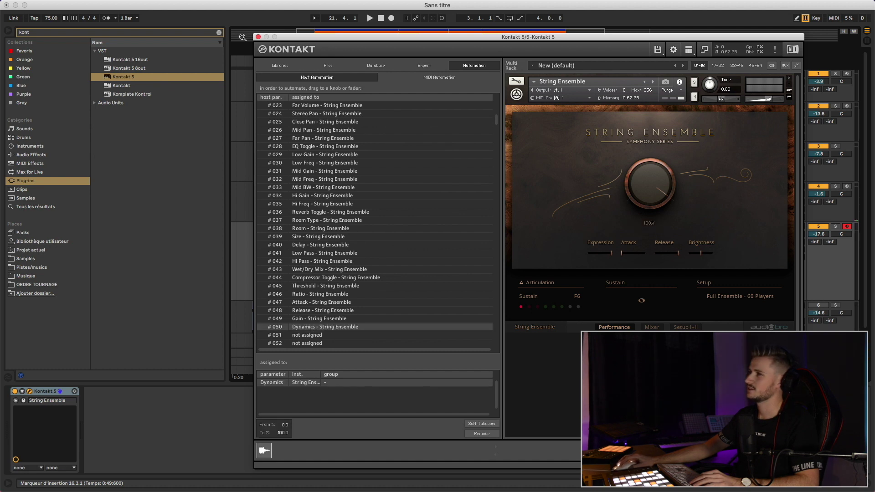
left_click(258, 37)
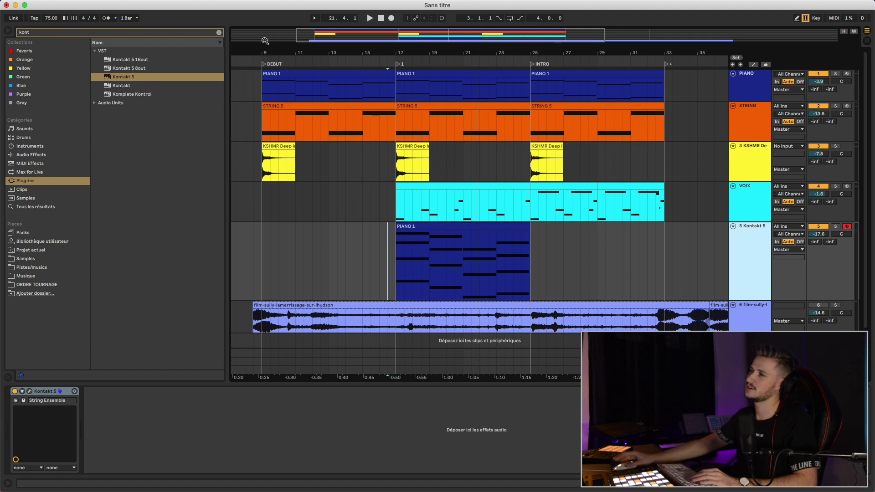
Step: Automate the String Ensemble's Dynamics to rise and fall over two bars from marker 1, and repeat the curve up to INTRO
left_click_drag(258, 40, 258, 51)
left_click(729, 235)
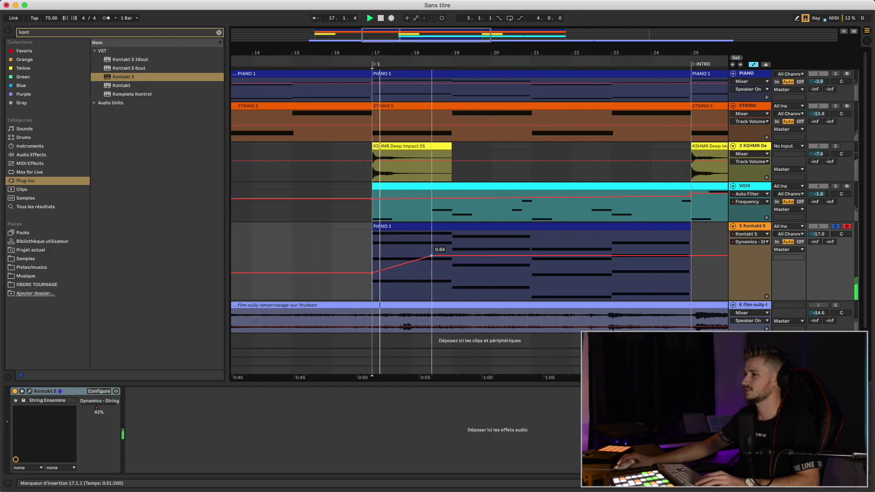
left_click_drag(432, 256, 367, 276)
key("super+d")
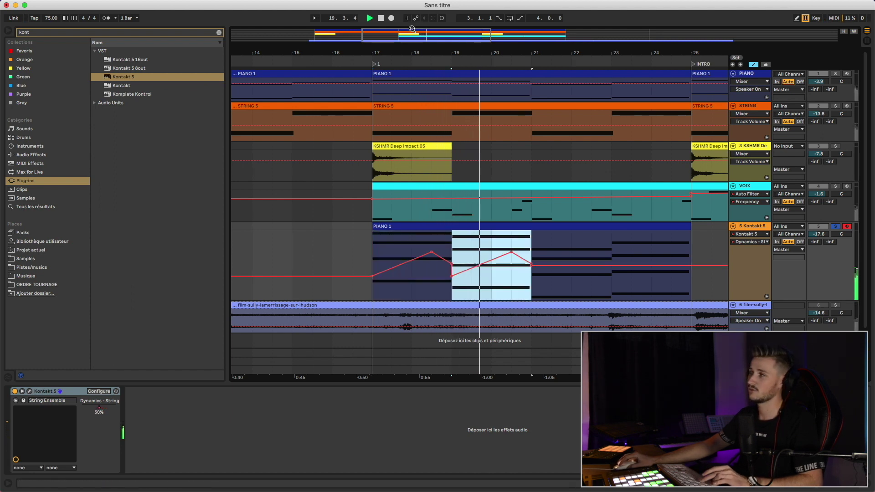
key("minus")
key("super+d")
key("super+d")
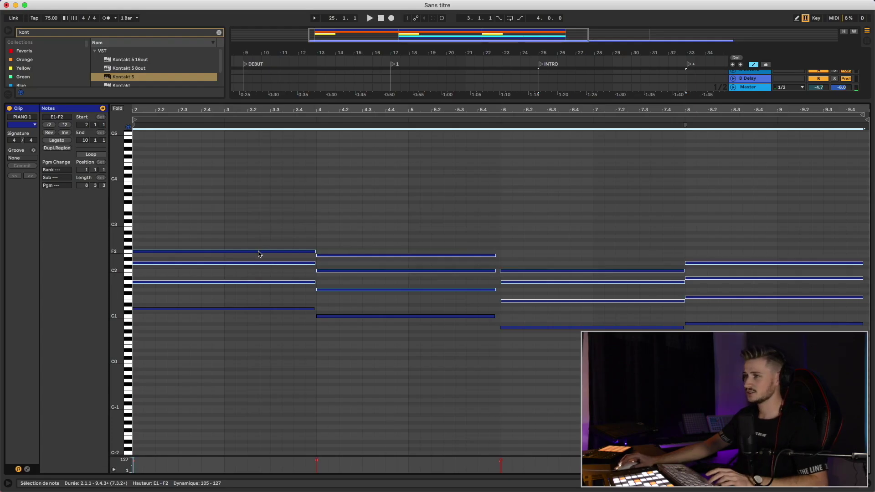
Step: Copy the upper chord notes one octave higher in the INTRO string clip and raise the track's volume to -15.9 dB
left_click_drag(258, 254, 264, 207)
key("space")
left_click(870, 486)
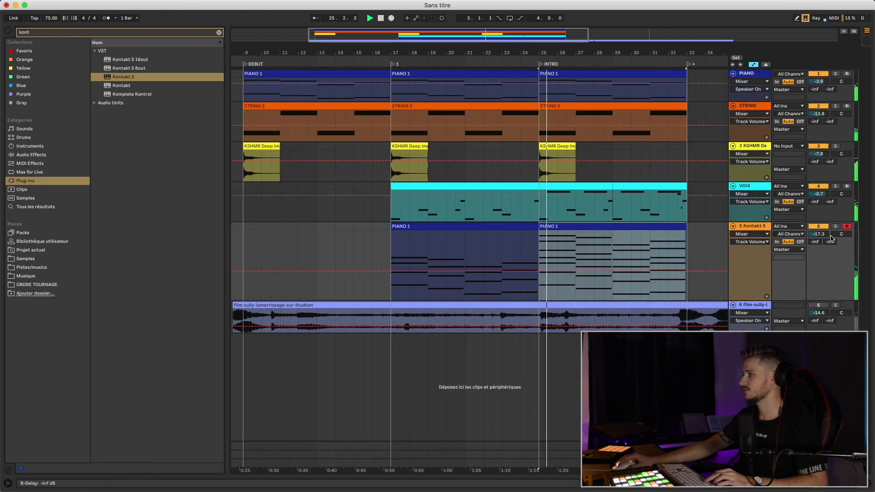
scroll(826, 237, "up", 2)
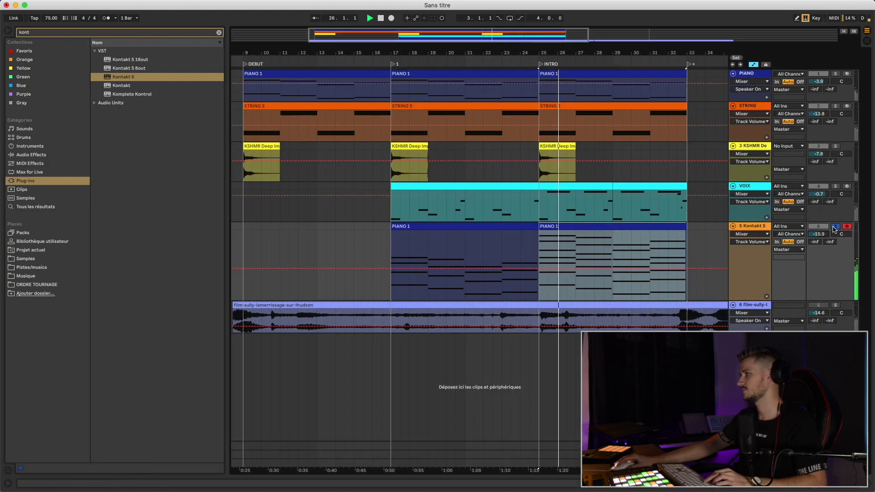
Step: Raise the String Ensemble's Dynamics automation across the whole INTRO section and play the transition into it
left_click(753, 234)
left_click(753, 251)
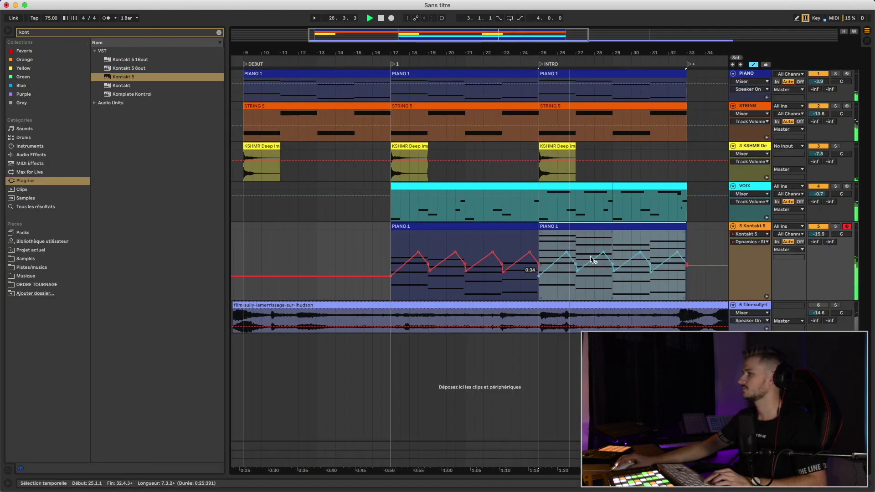
left_click(540, 244)
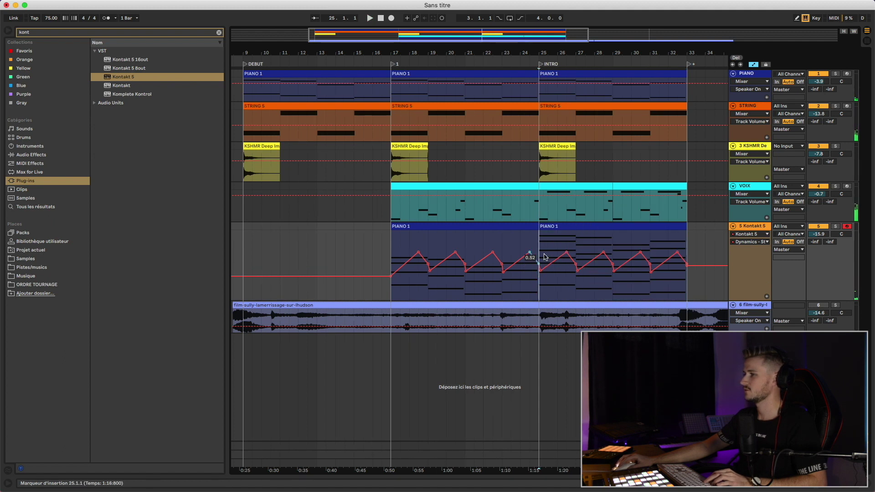
left_click_drag(546, 257, 701, 252)
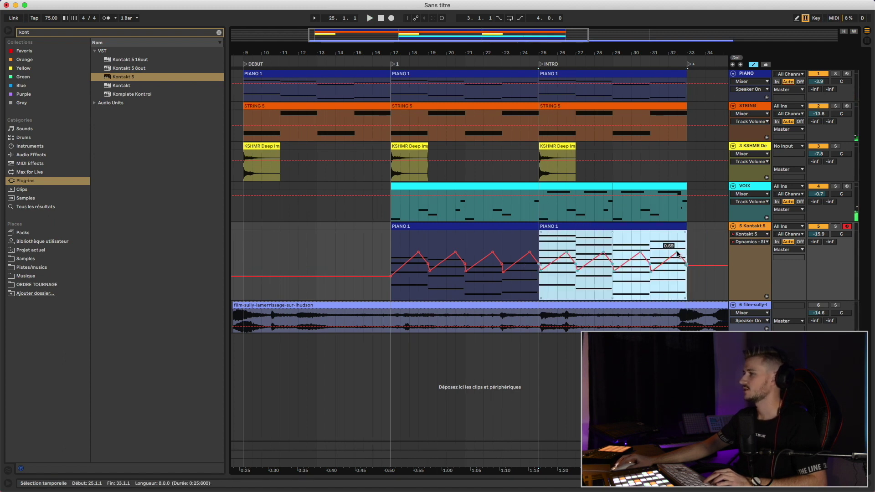
left_click(659, 249)
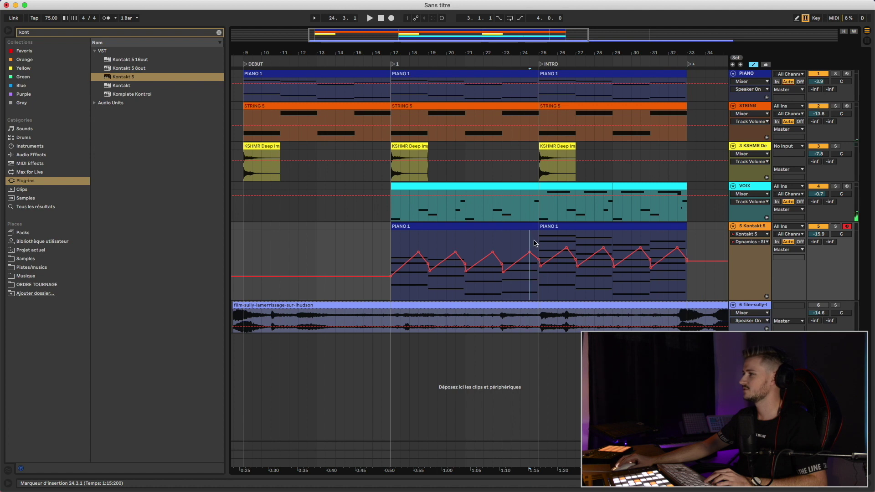
key("space")
left_click_drag(540, 248, 688, 242)
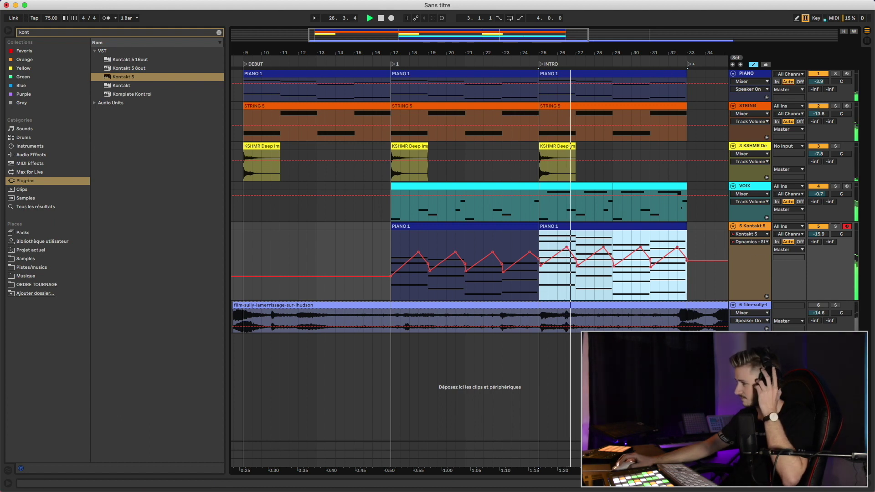
Step: Duplicate the String Ensemble track and delete both PIANO 1 clips from the copy
key("super+alt+l")
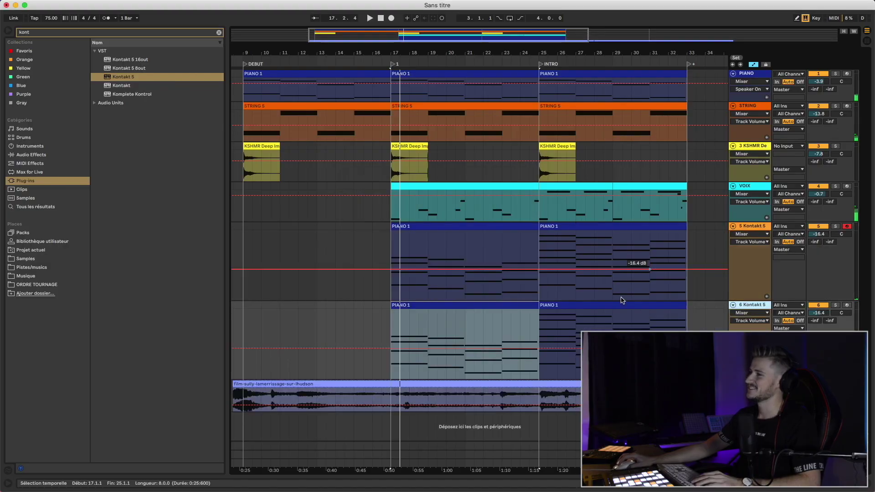
left_click_drag(519, 41, 715, 324)
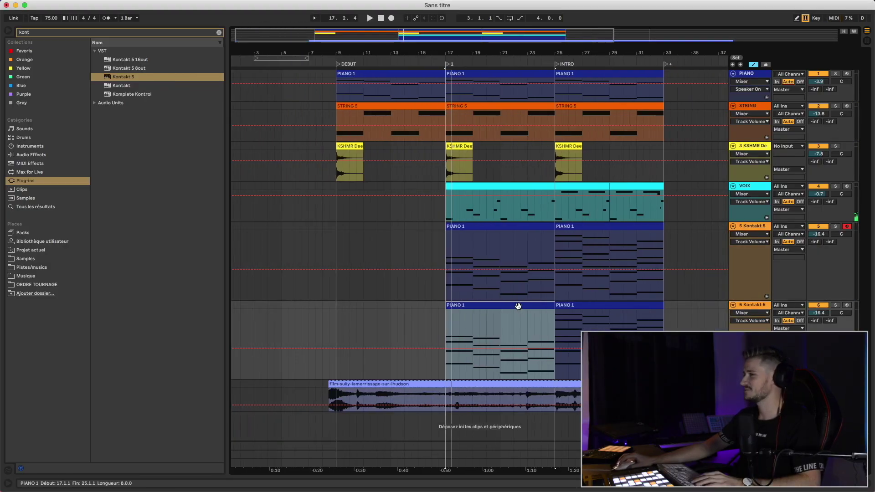
key("Delete")
left_click(583, 307)
key("Delete")
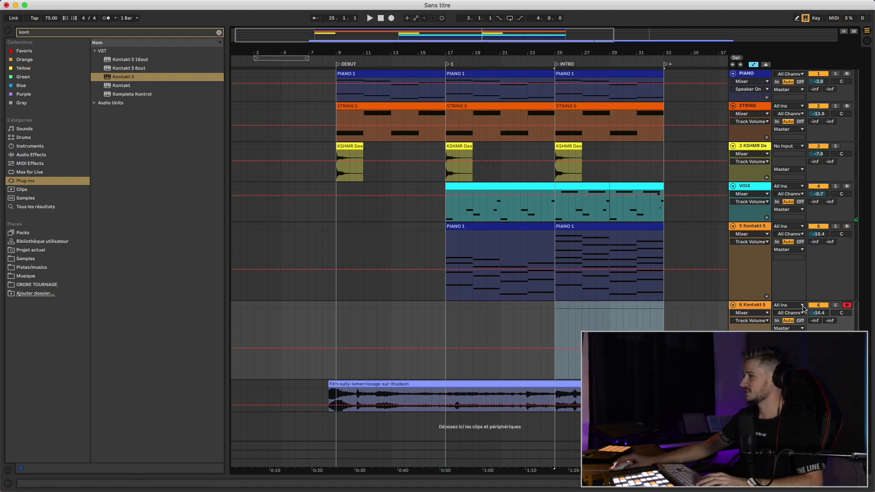
Step: Insert an empty MIDI clip between the INTRO and + markers on the duplicated string track
double_click(769, 306)
left_click(29, 392)
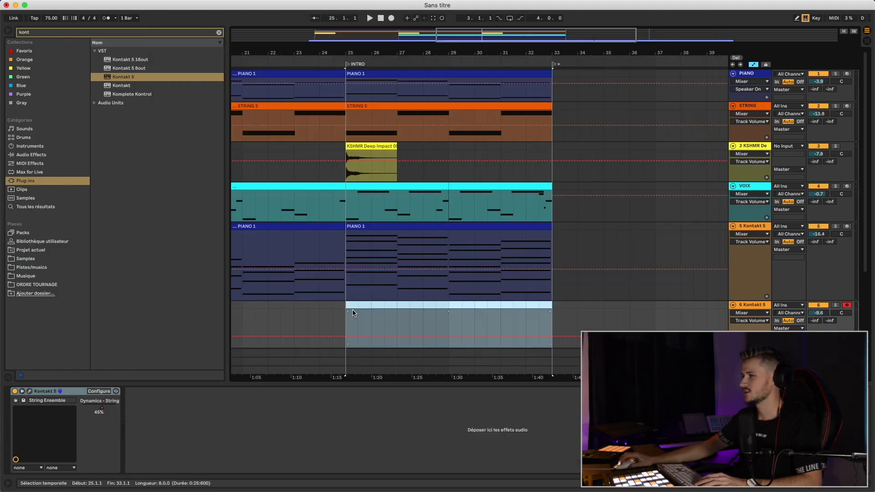
mouse_move(552, 319)
left_mouse_down()
mouse_move(536, 311)
mouse_move(553, 303)
left_mouse_up()
key("super+shift+m")
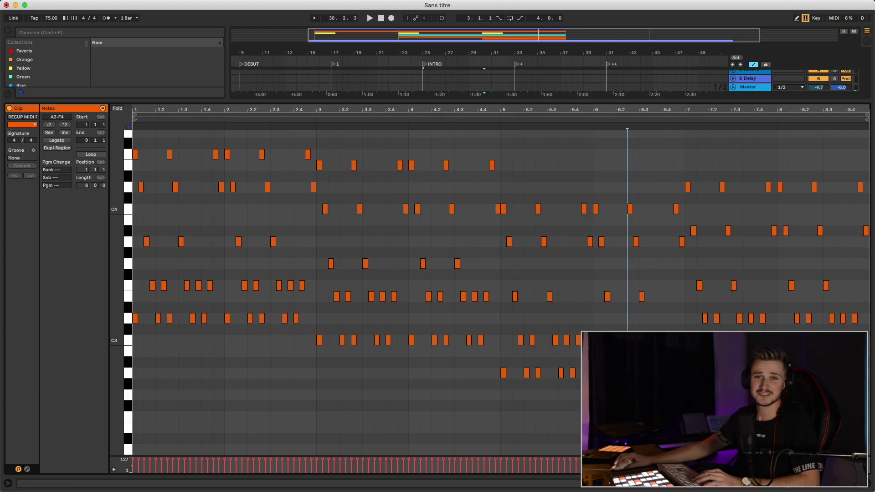
Step: Play the staccato string clip from INTRO and balance the volumes, with STACC STIN at -1.8 dB and VOIX at -2.4 dB
key("super+alt+l")
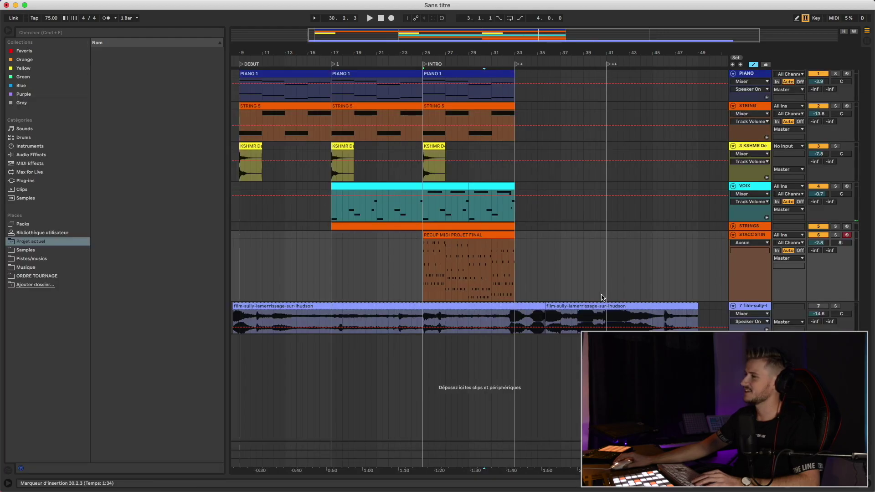
left_click(471, 236)
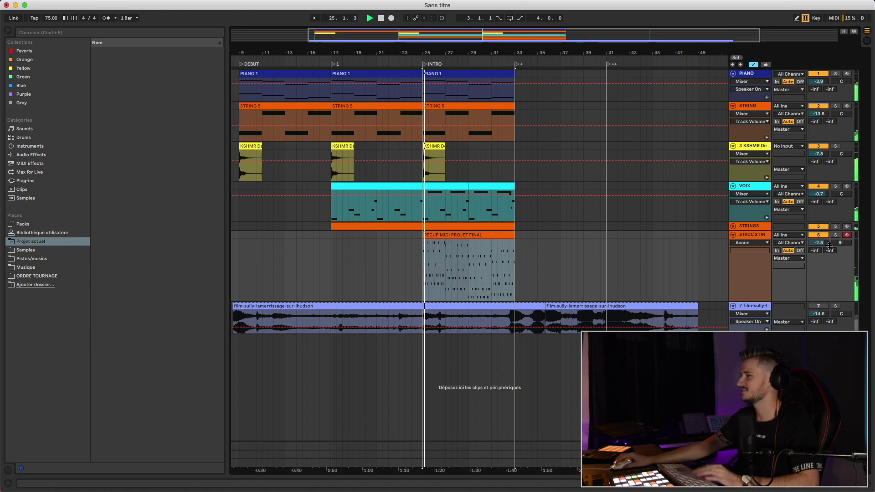
left_click_drag(823, 245, 823, 243)
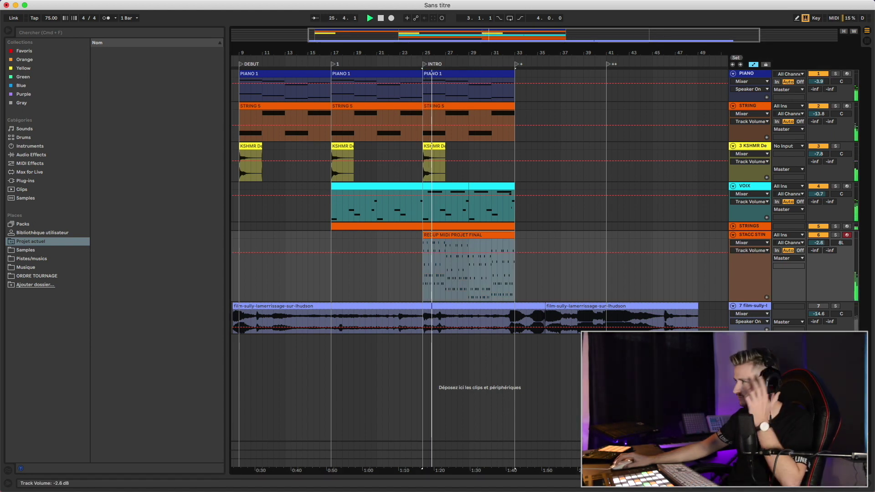
left_click_drag(825, 194, 824, 200)
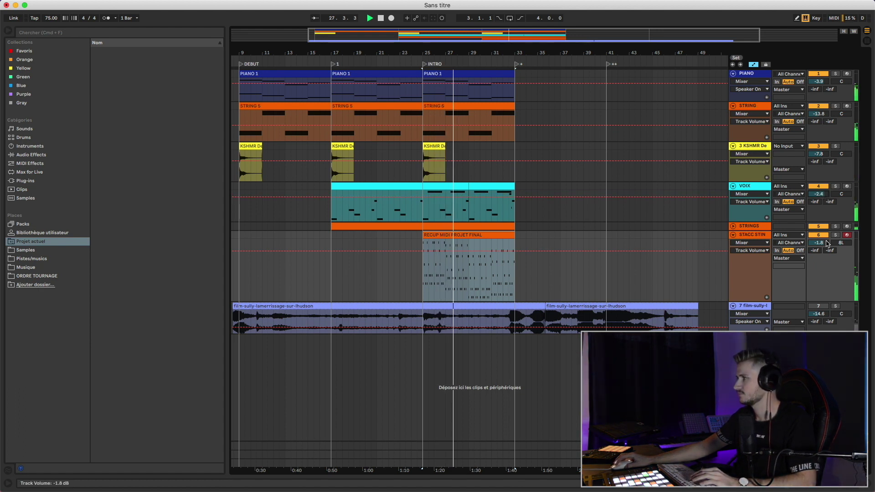
Step: Unfold the STRINGS track and set the STACC STIN track's volume to -2.1 dB
left_click(738, 227)
left_click_drag(814, 306, 814, 308)
left_click_drag(430, 33, 430, 39)
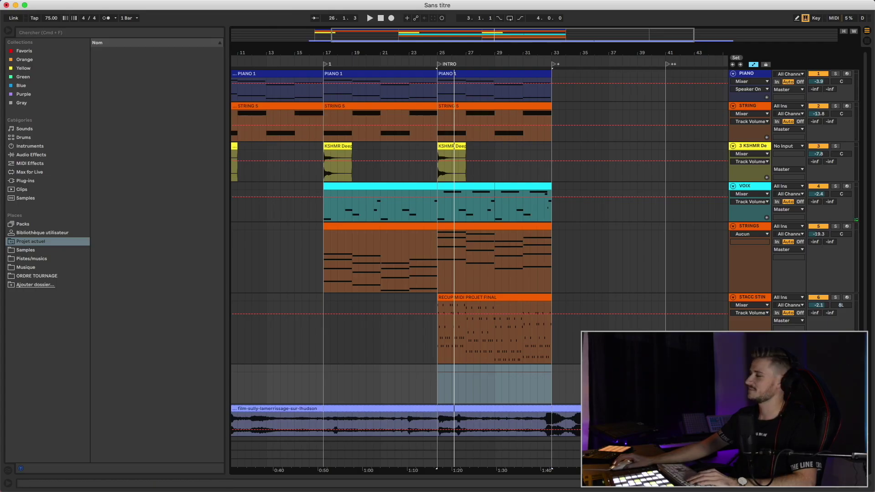
Step: Find Kontakt 5 among the plug-ins and load it onto the new MIDI track below STACC STIN
left_click(85, 34)
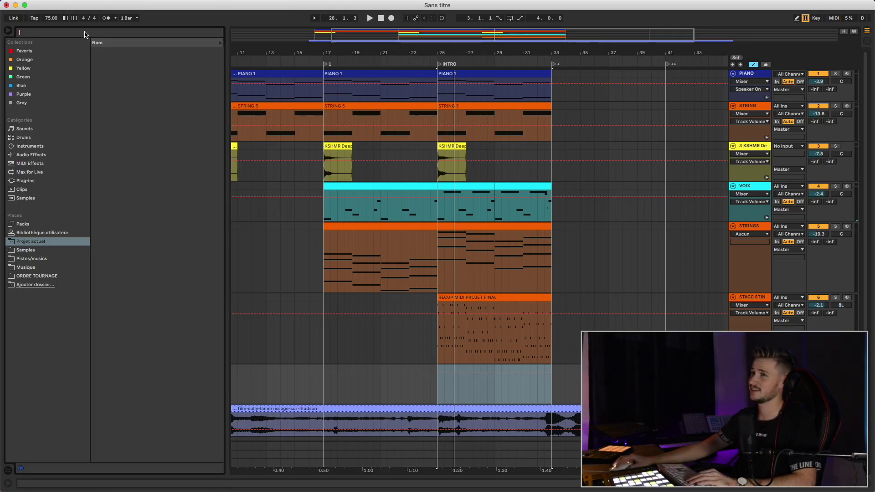
left_click_drag(507, 61, 497, 65)
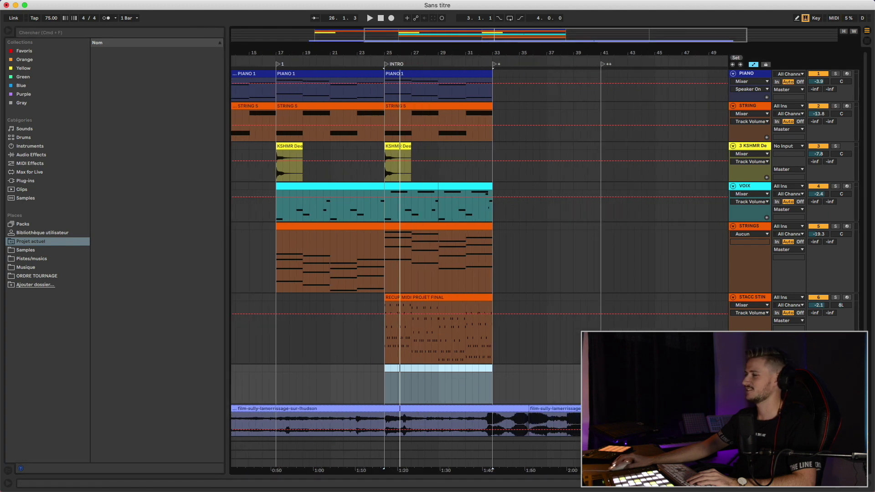
key("super+alt+l")
left_click(26, 181)
scroll(195, 207, "down", 10)
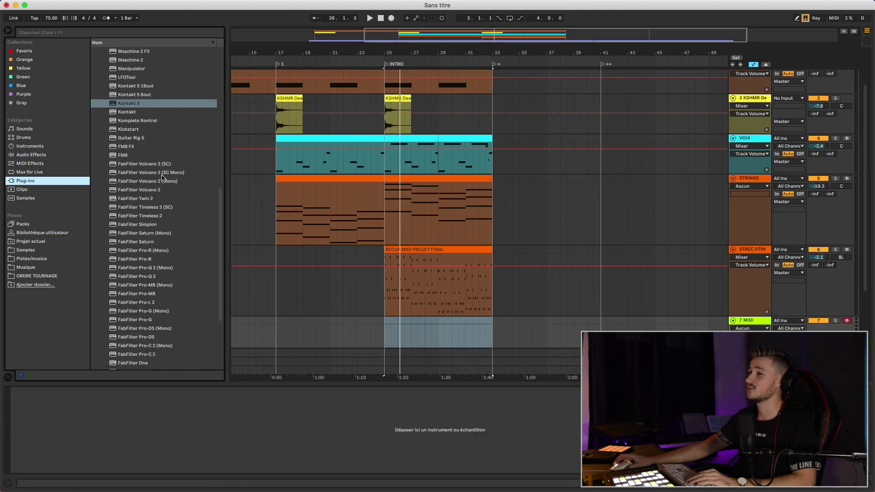
key("super+f")
type("kont")
key("Return")
left_click(319, 404)
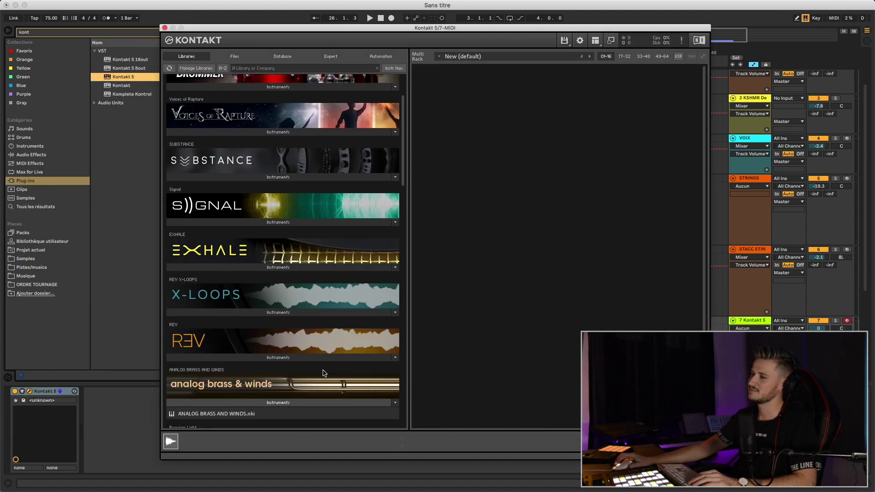
Step: Add the ANALOG BRASS AND WINDS instrument to Kontakt with the 008. Metallic Bliss preset, and close the plug-in window
scroll(228, 350, "down", 3)
left_click_drag(227, 350, 578, 313)
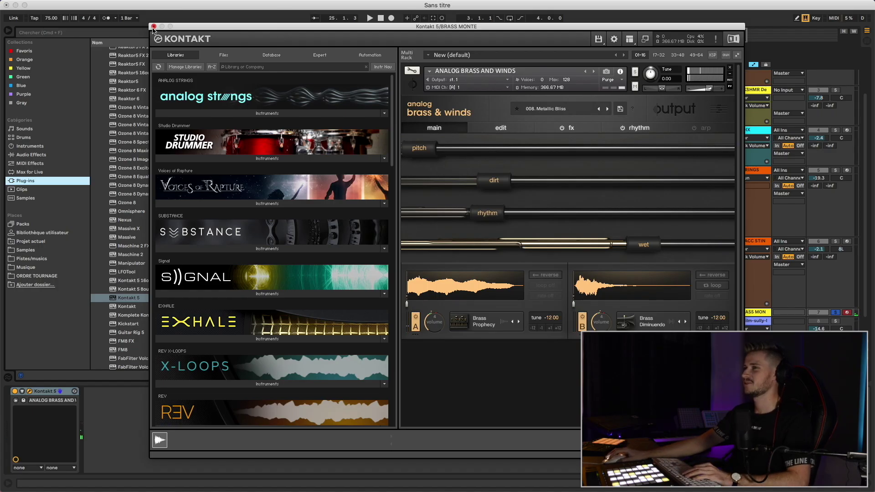
left_click(154, 26)
Step: Copy the INTRO PIANO 1 clip onto the BRASS MONTE track, aligned with the INTRO marker, and colour the clip yellow
scroll(412, 136, "up", 2)
left_click_drag(412, 75, 556, 313)
scroll(555, 313, "down", 2)
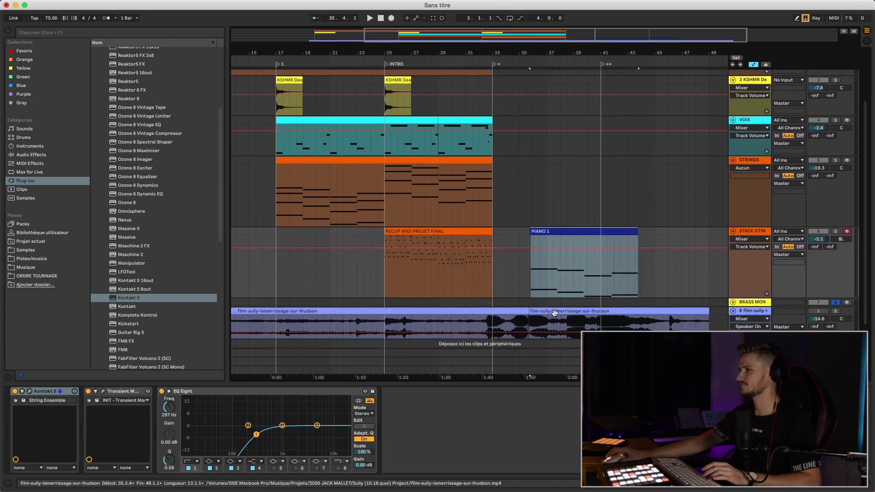
scroll(554, 313, "down", 1)
left_click_drag(563, 242, 420, 291)
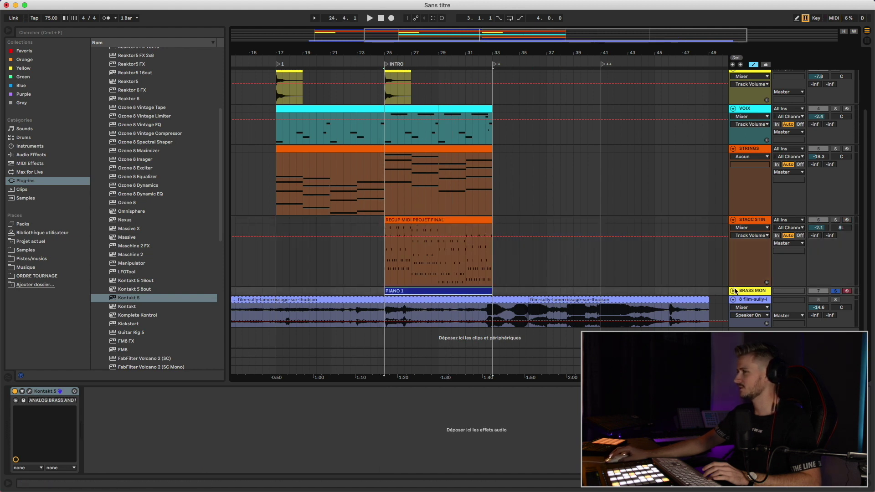
left_click(734, 291)
right_click(747, 294)
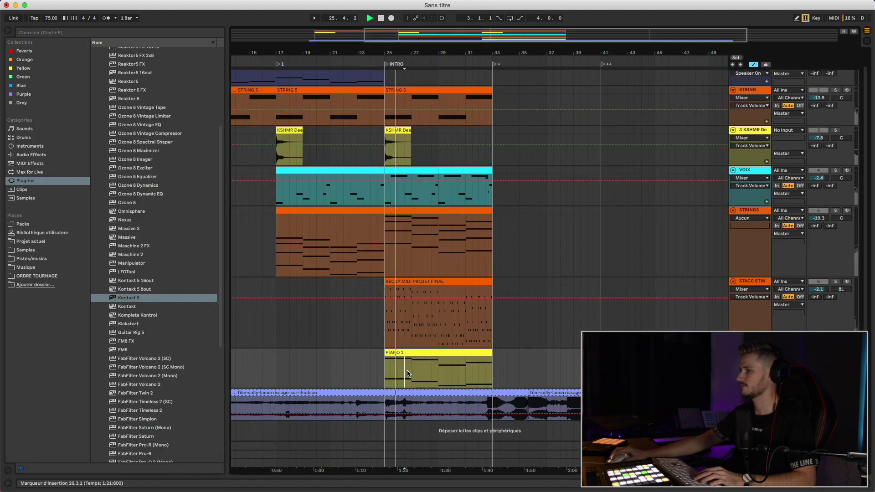
Step: Play the brass clip in the mix around INTRO and set the VOIX track's volume to -3.8 dB
left_click(438, 373)
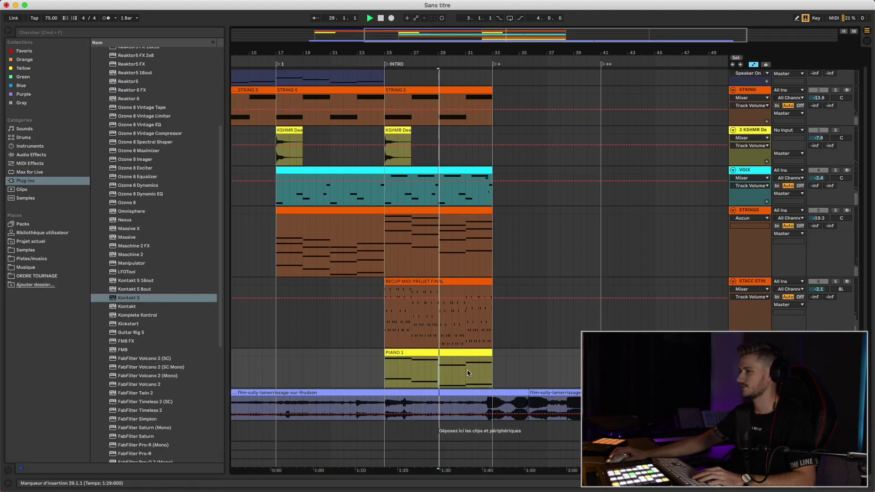
left_click(388, 356)
key("plus")
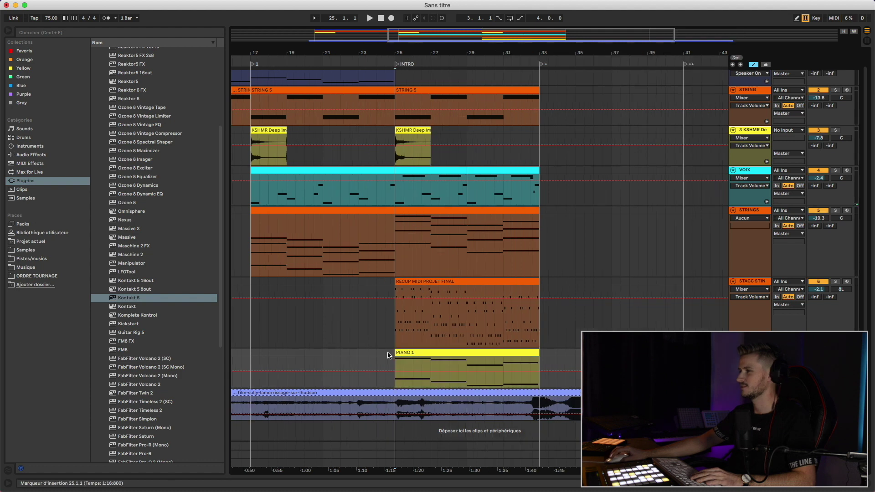
key("space")
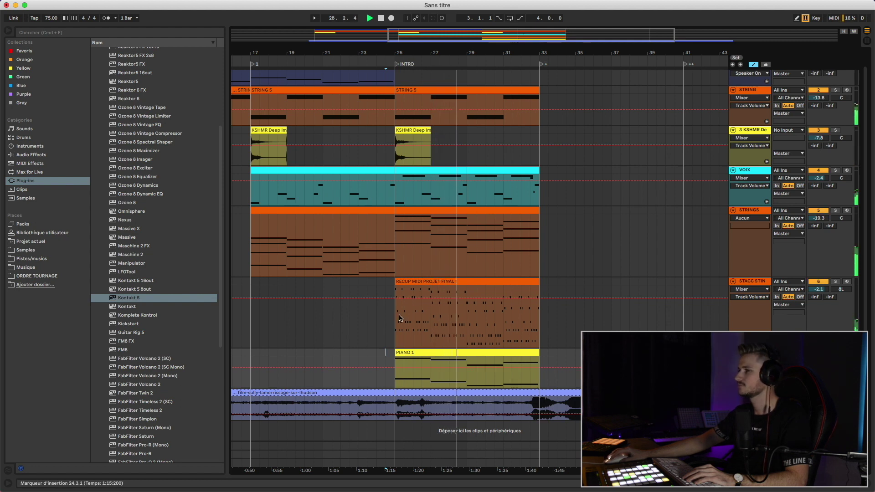
scroll(810, 285, "up", 1)
left_click(818, 235)
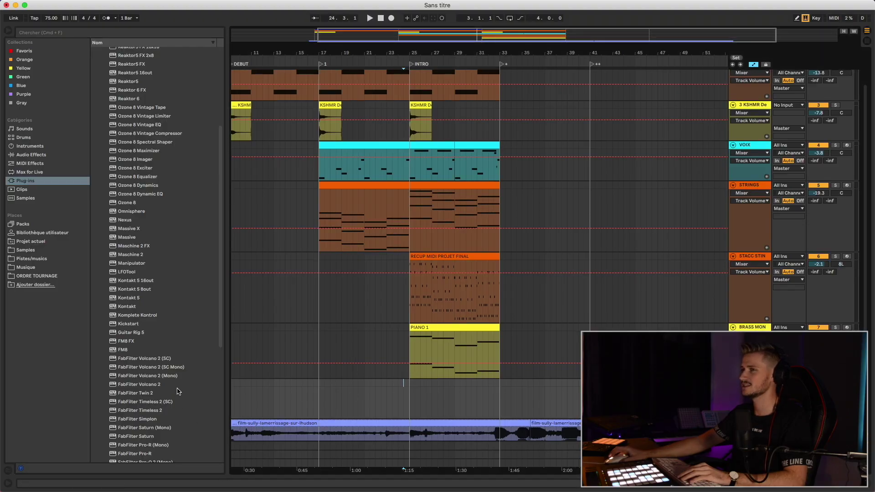
Step: Load Kontakt 5 onto a new track below BRASS MONTE and add the SUBSTANCE instrument with the Metallic Bass preset
key("super+f")
type("kont")
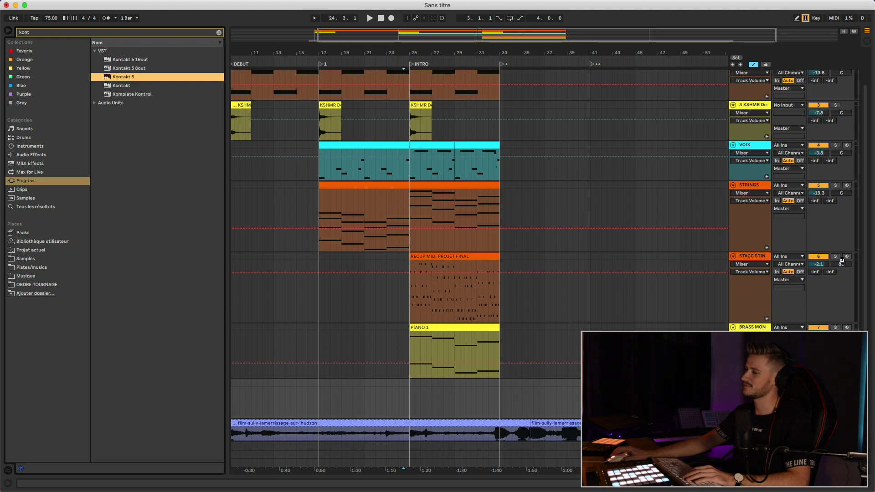
key("Return")
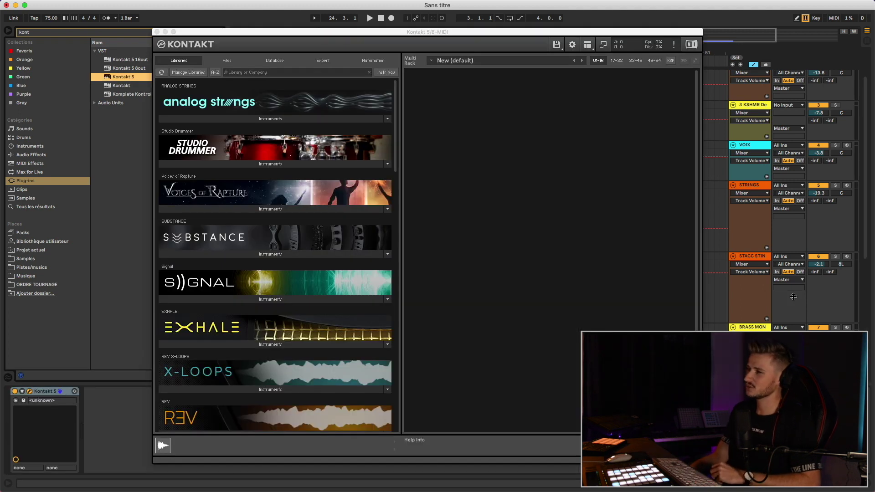
scroll(794, 297, "down", 1)
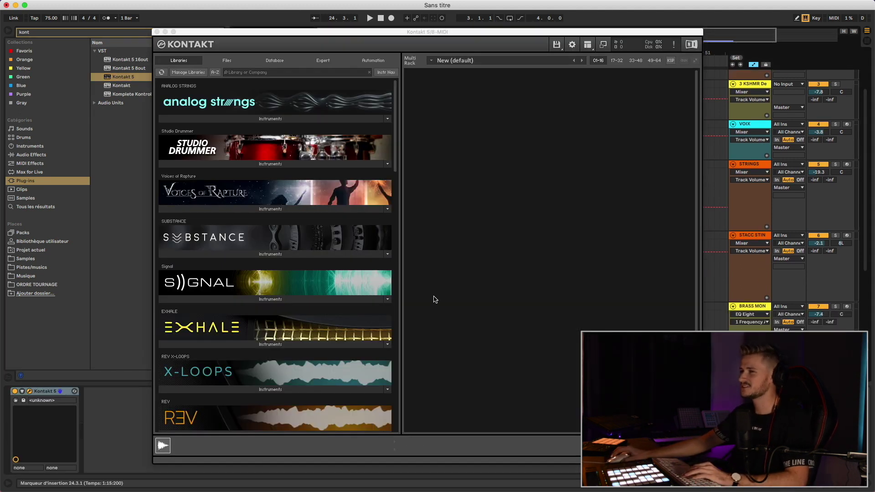
left_click(279, 254)
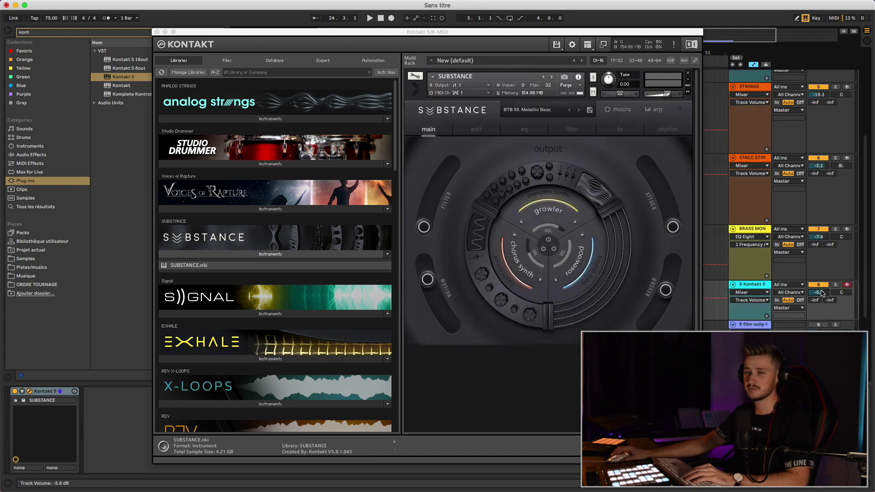
Step: Play the first BASS FX clip from the DEBUT marker and set the BASS FX volume to -16.0 dB
mouse_move(232, 36)
left_mouse_down()
mouse_move(210, 32)
mouse_move(221, 40)
left_mouse_up()
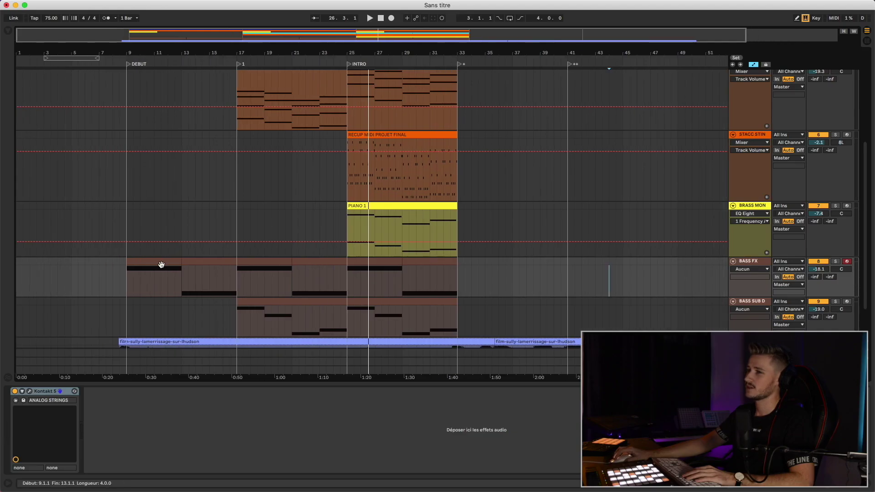
left_click(161, 265)
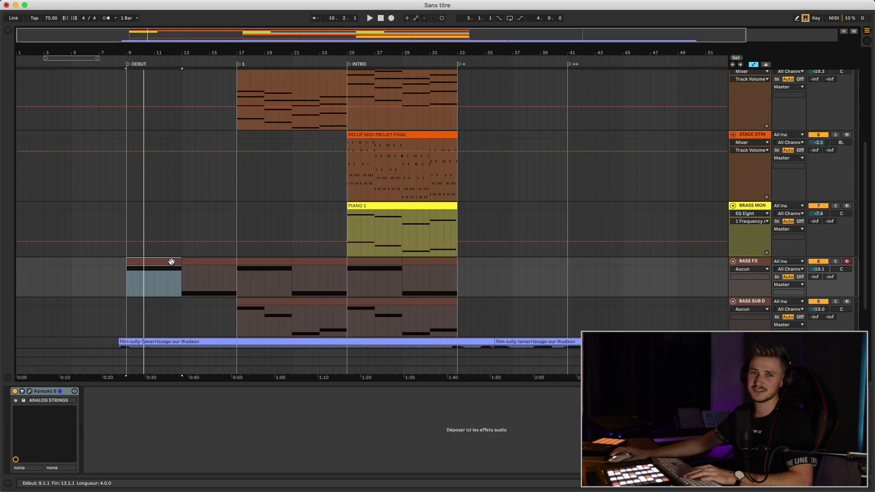
left_click_drag(819, 269, 819, 267)
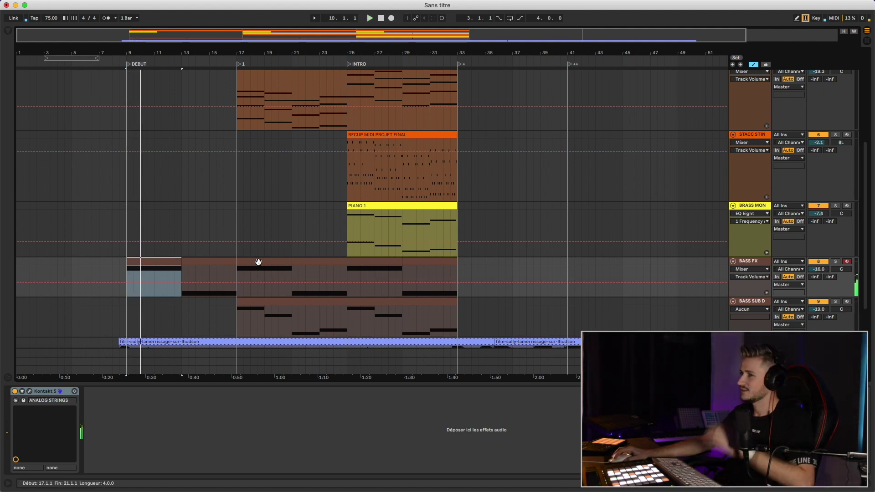
Step: Listen to the BASS SUB D clip at marker 1 in solo
left_click(256, 262)
left_click(298, 301)
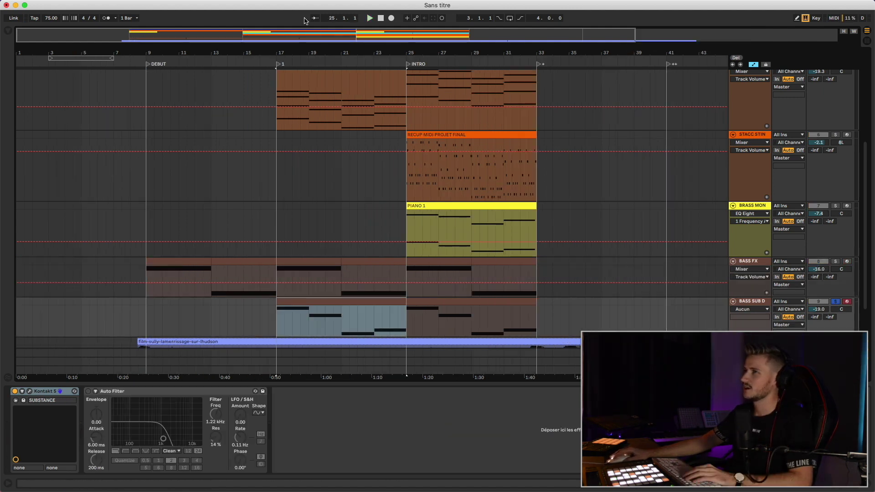
scroll(321, 177, "up", 1)
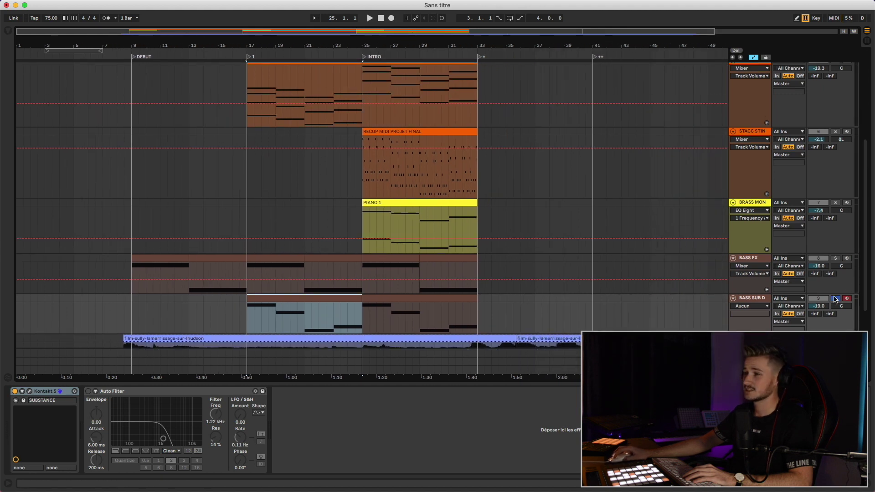
left_click(276, 320)
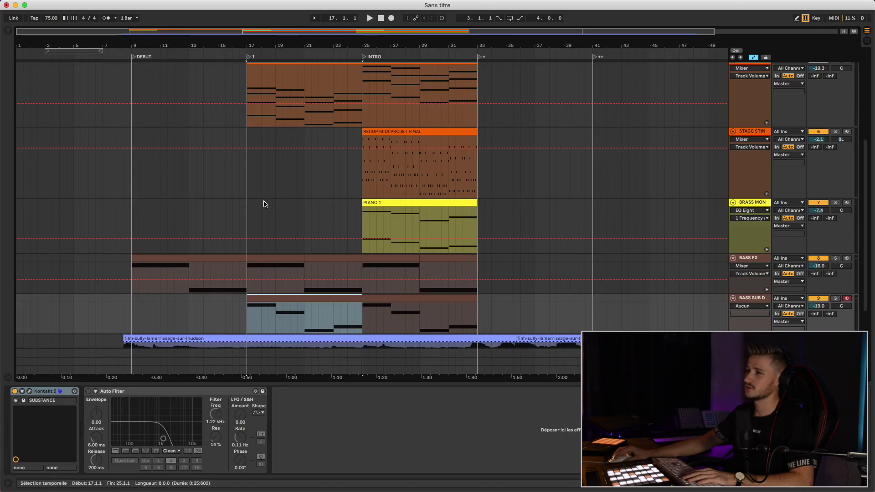
Step: Play the full mix from just before marker 1, lower the BASS SUB D volume, and select the VOIX track
left_click(242, 194)
key("space")
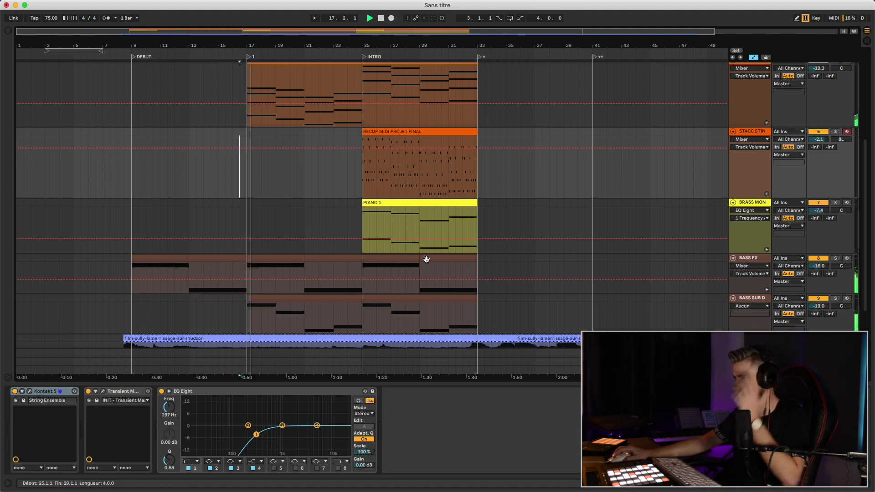
left_click(870, 485)
scroll(441, 274, "down", 1)
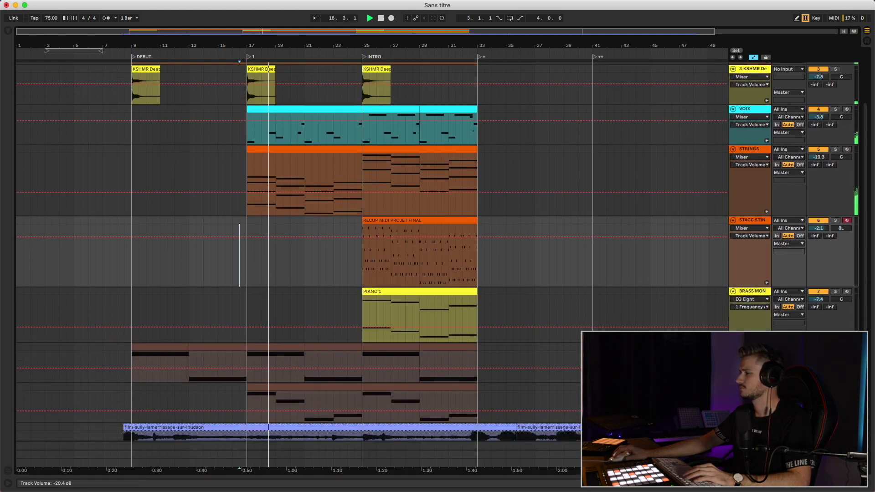
scroll(797, 227, "up", 2)
left_click(756, 132)
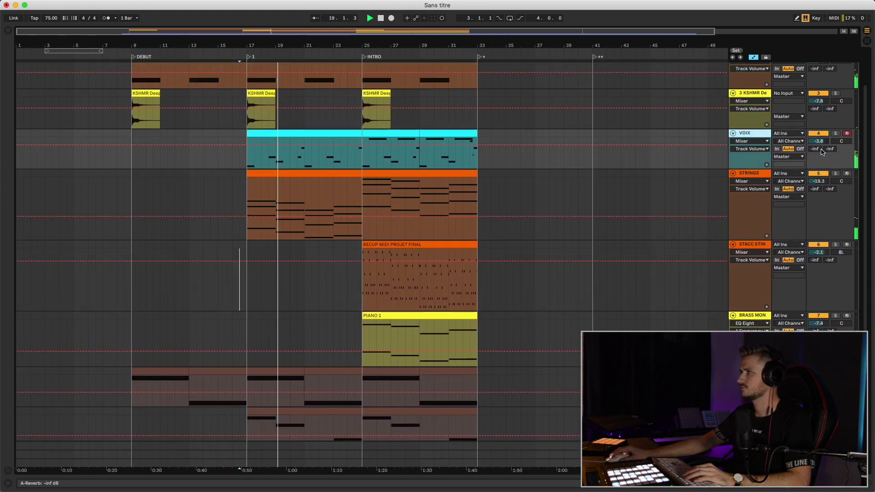
Step: Load Ensemble Woods Menu from the Master Sessions Ensemble Woods library into Kontakt 5 on a new track below BASS SUB D
scroll(756, 132, "up", 2)
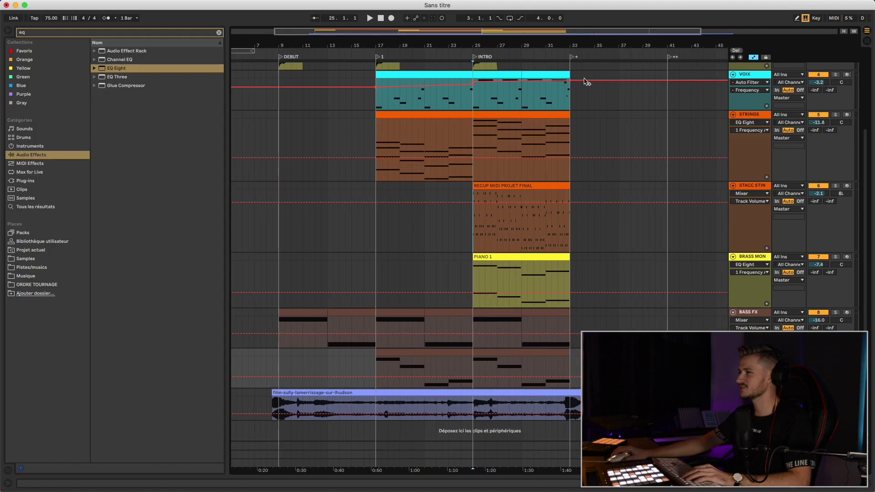
scroll(594, 106, "up", 4)
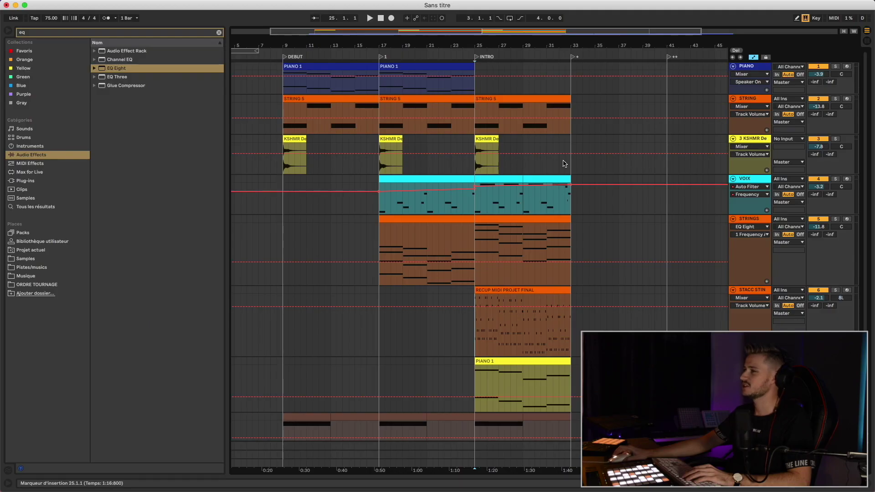
scroll(562, 192, "down", 4)
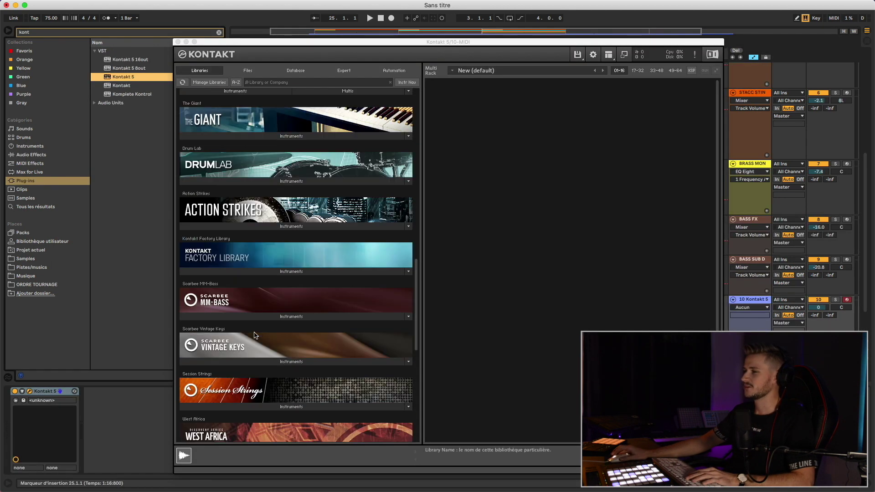
scroll(257, 288, "down", 10)
scroll(256, 289, "up", 4)
scroll(257, 289, "up", 8)
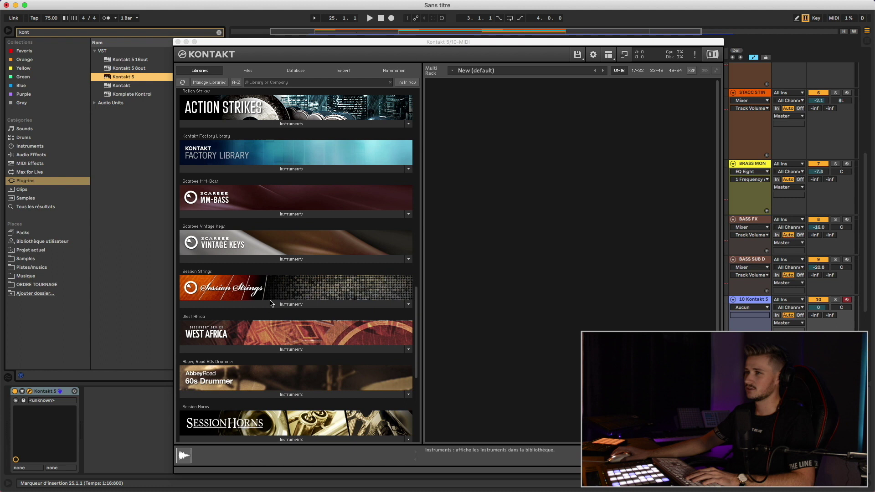
left_click(260, 254)
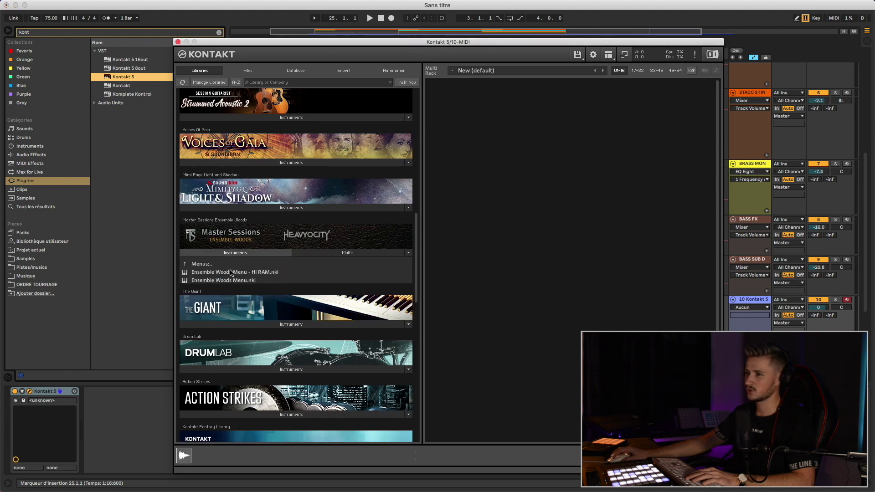
double_click(215, 281)
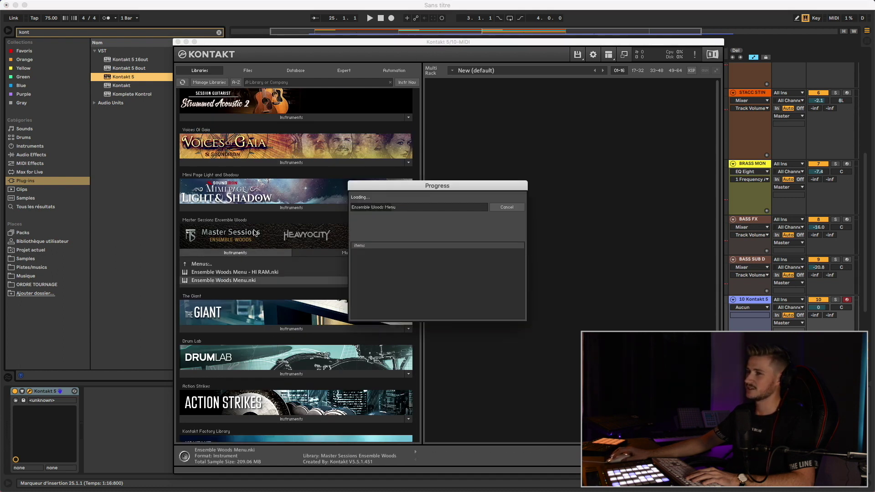
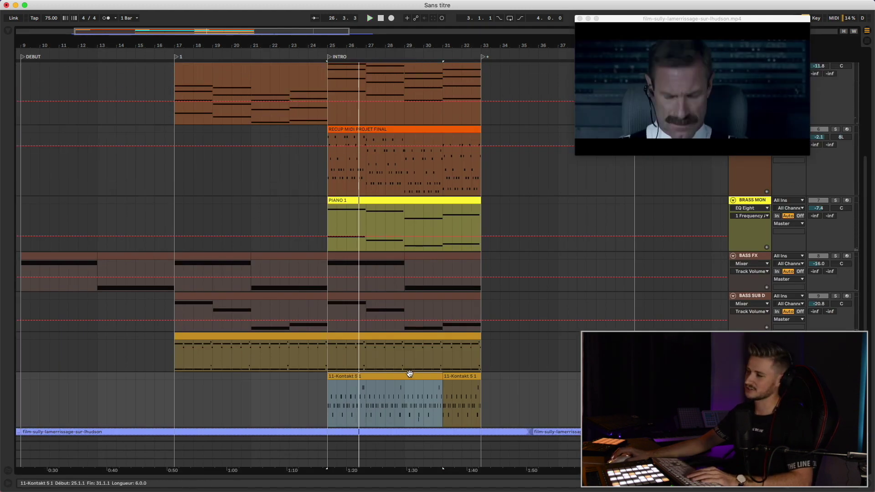
Step: Play the INTRO section with the new 11-Kontakt 5 1 clips against the film
key("space")
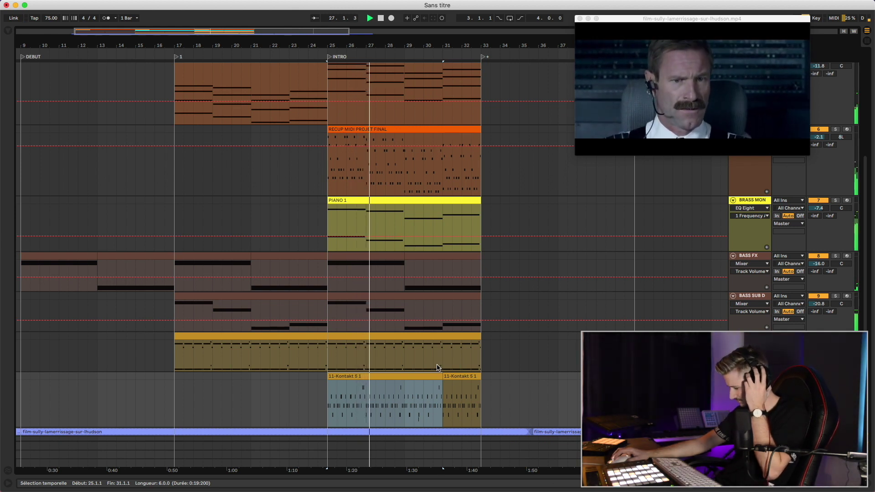
key("space")
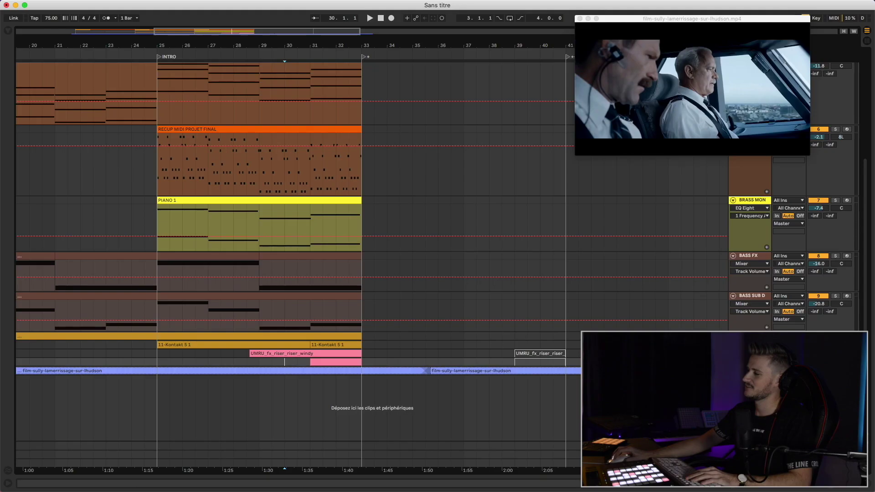
Step: Show the contents of the two riser tracks and play their clips at the end of the INTRO section
left_click(349, 360)
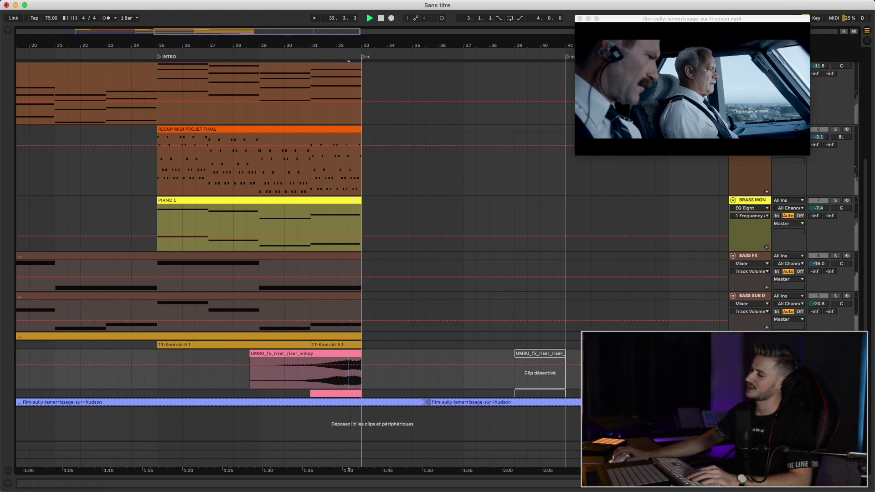
left_click(318, 395)
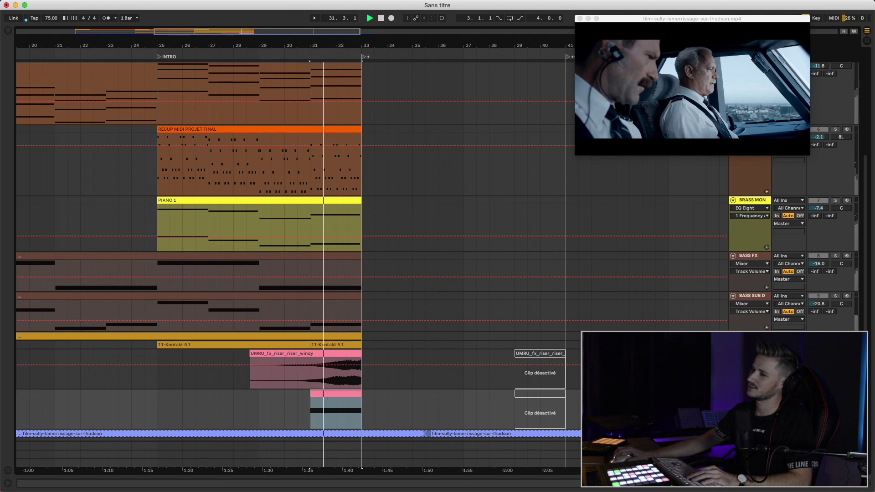
key("shift+Tab")
left_click(868, 488)
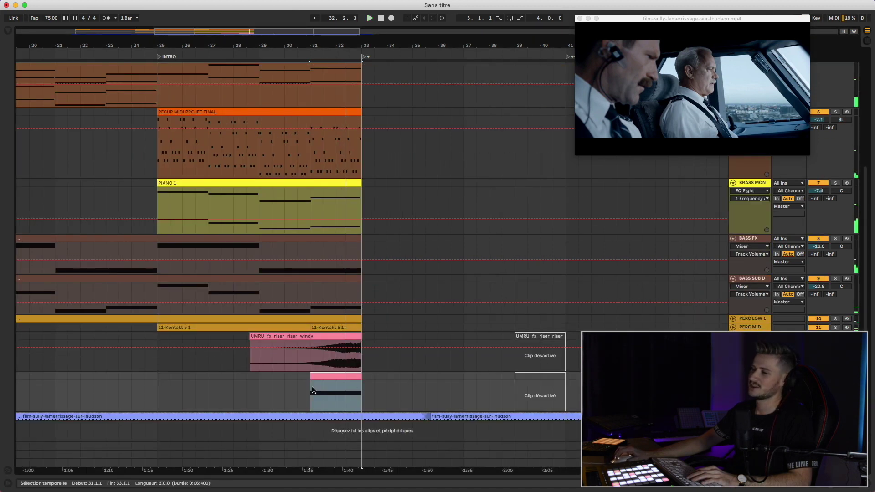
left_click(335, 393)
key("space")
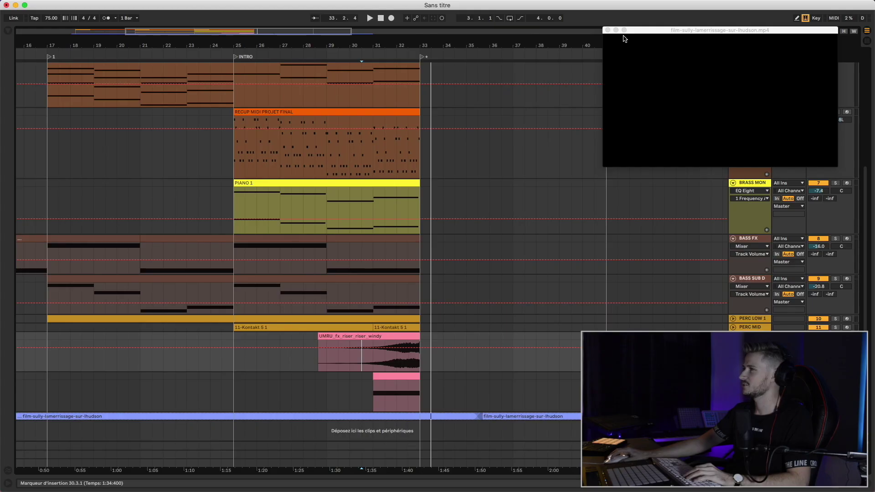
Step: Duplicate the INTRO clips of PERC LOW 1 and PERC MID twice, extending both percussion tracks to bar 49
scroll(666, 285, "up", 6)
left_click_drag(624, 38, 737, 193)
scroll(451, 219, "down", 4)
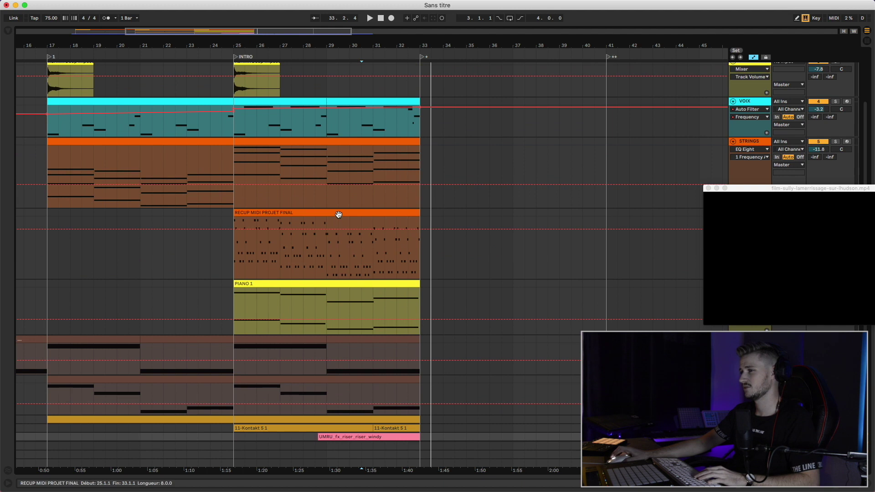
scroll(390, 271, "down", 5)
key("minus")
left_click(301, 319)
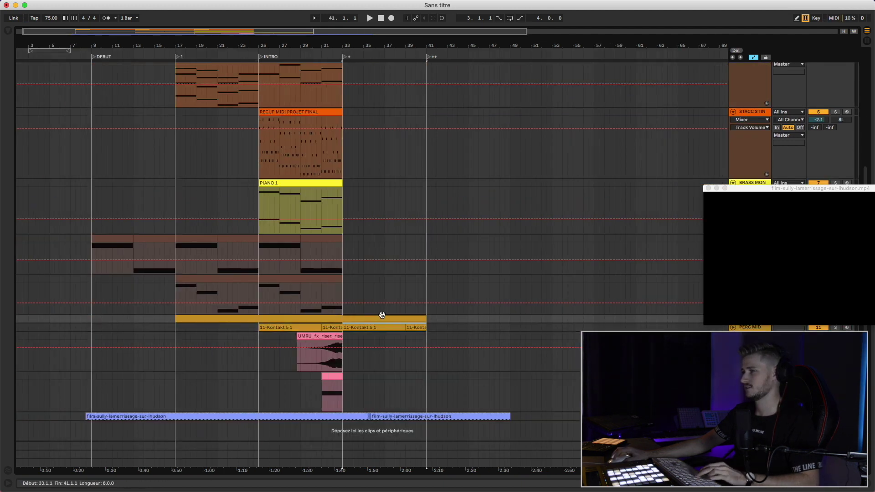
key("ctrl+d")
key("space")
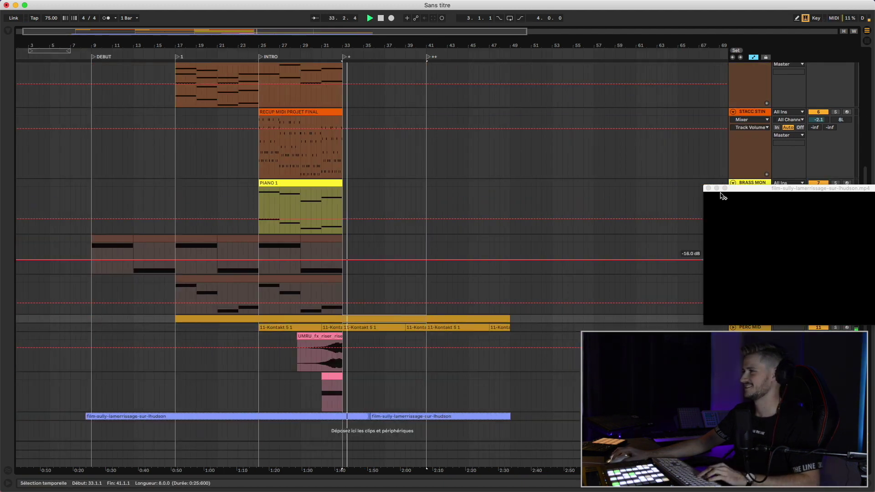
Step: Close the film window and play the end of the INTRO from bar 32 into the + section
left_click_drag(722, 196, 624, 45)
left_click(611, 39)
scroll(387, 305, "up", 7)
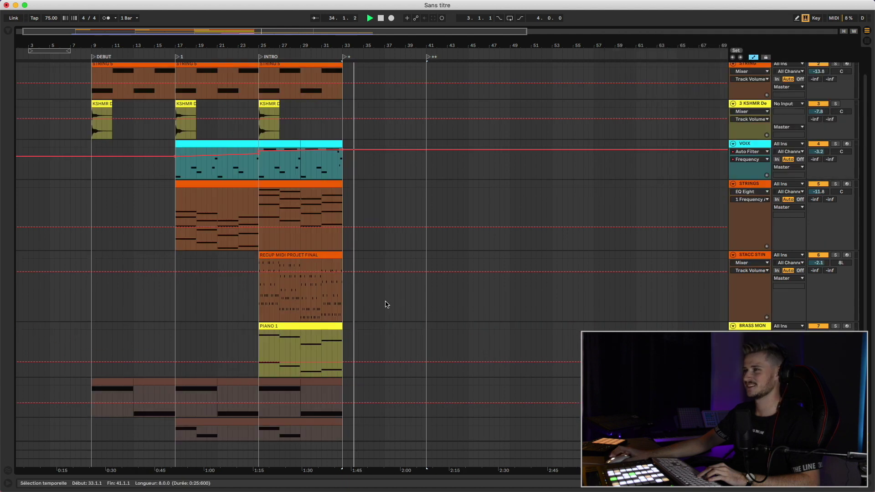
scroll(387, 304, "up", 2)
left_click(334, 157)
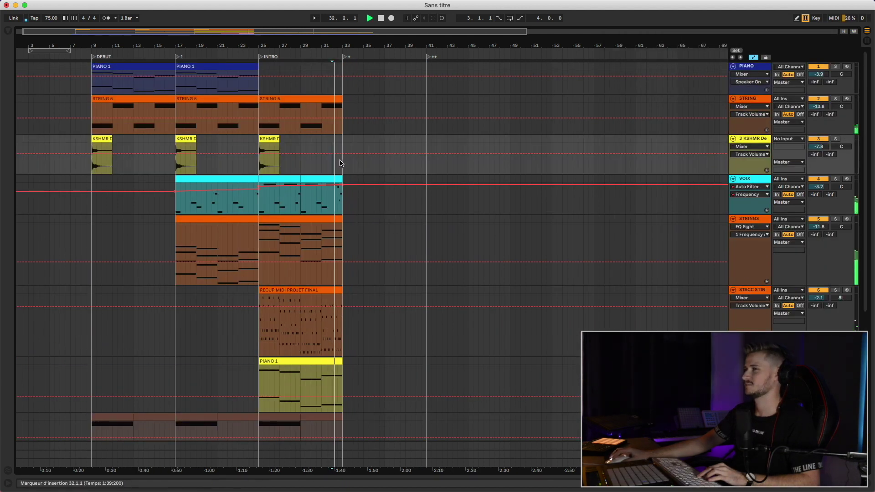
scroll(387, 257, "down", 8)
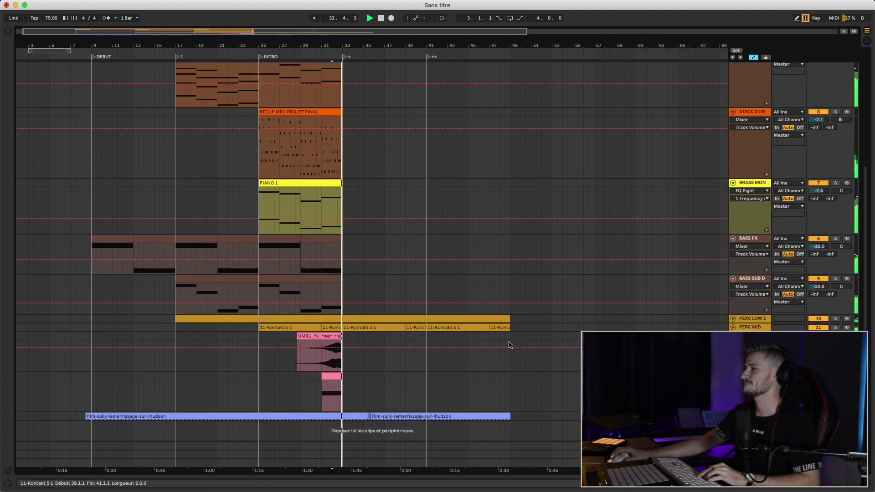
Step: Raise the velocities of all notes in the PERC LOW 1 clip, then play the + section
left_click(733, 319)
double_click(417, 325)
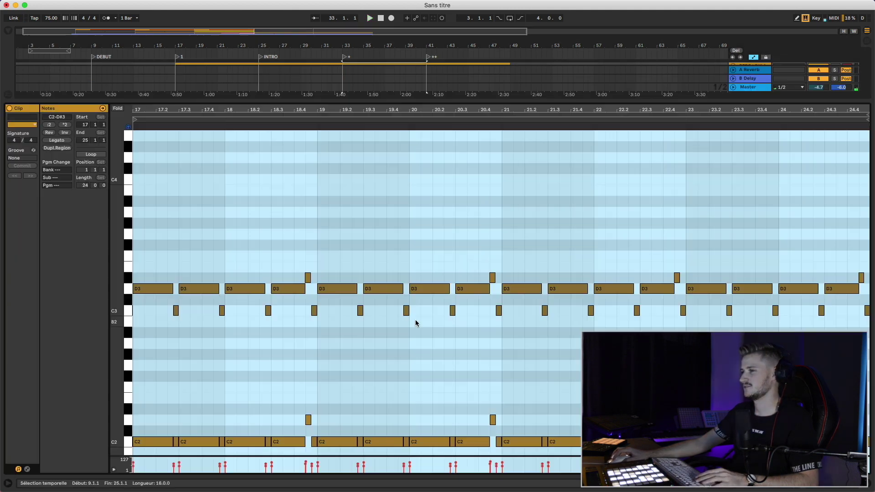
left_click_drag(307, 465, 306, 458)
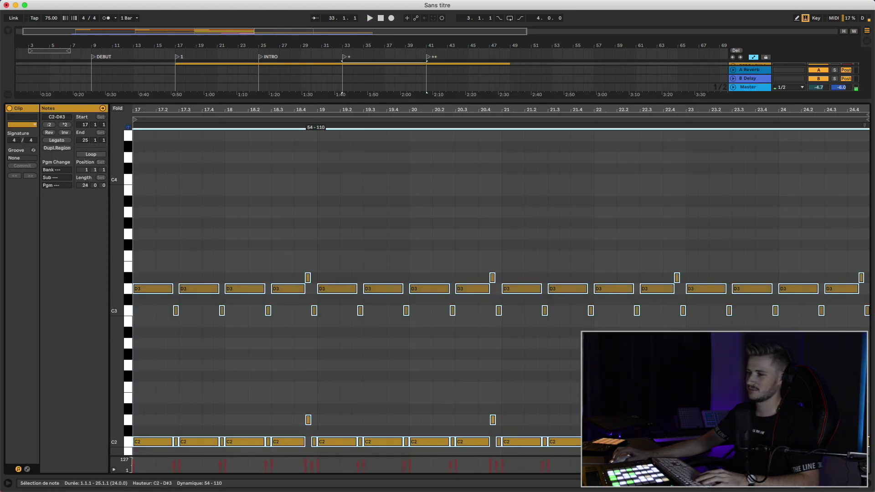
left_click(868, 488)
key("space")
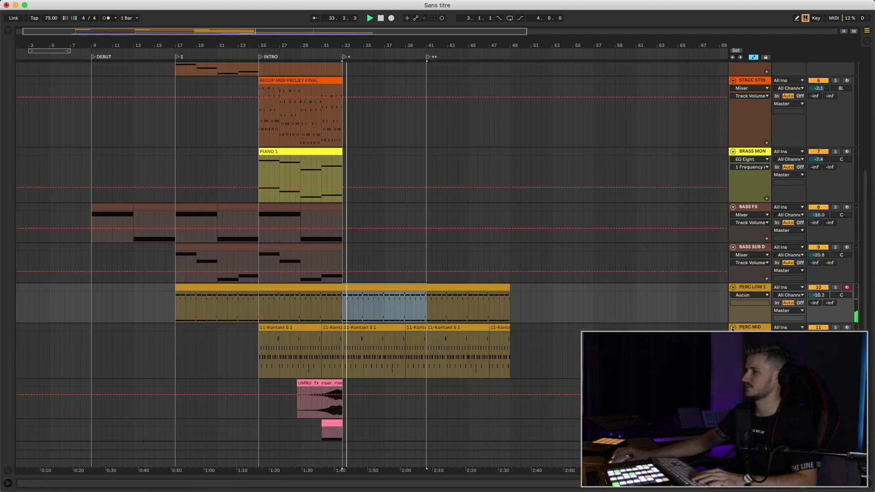
Step: Raise all note velocities in the PERC MID clip of the + section to a range of 70 to 127 and play it
left_click(377, 328)
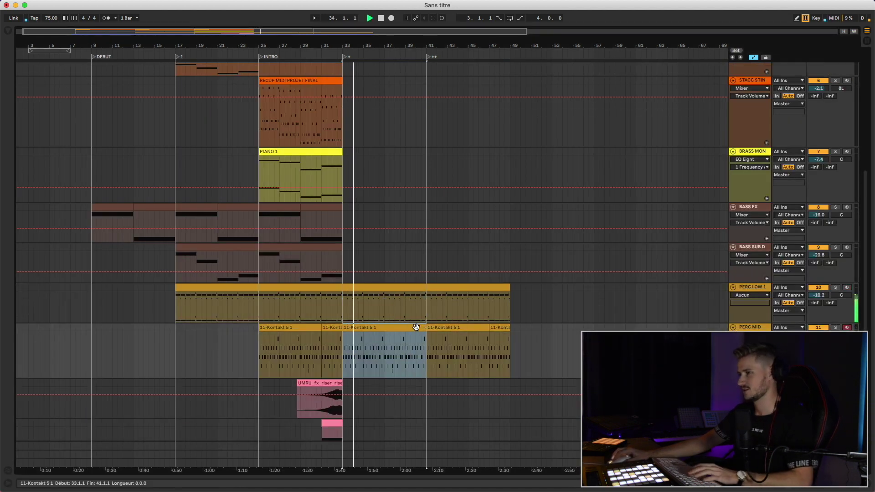
double_click(416, 327)
key("space")
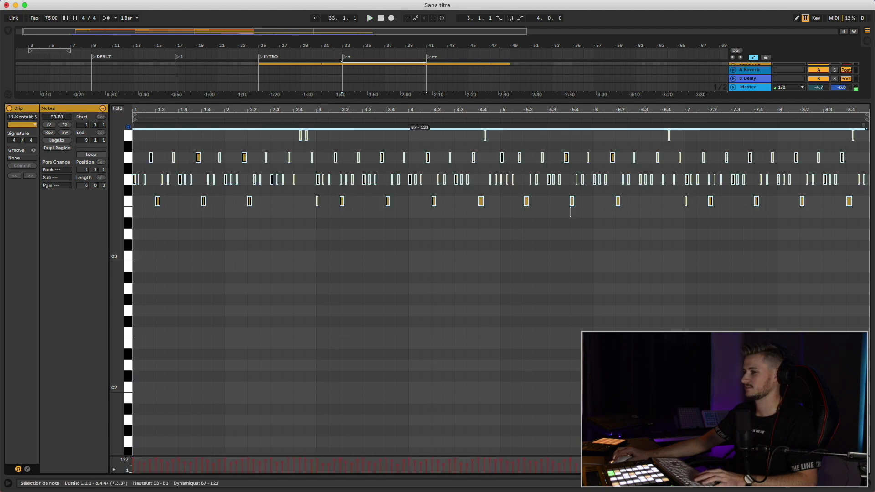
key("space")
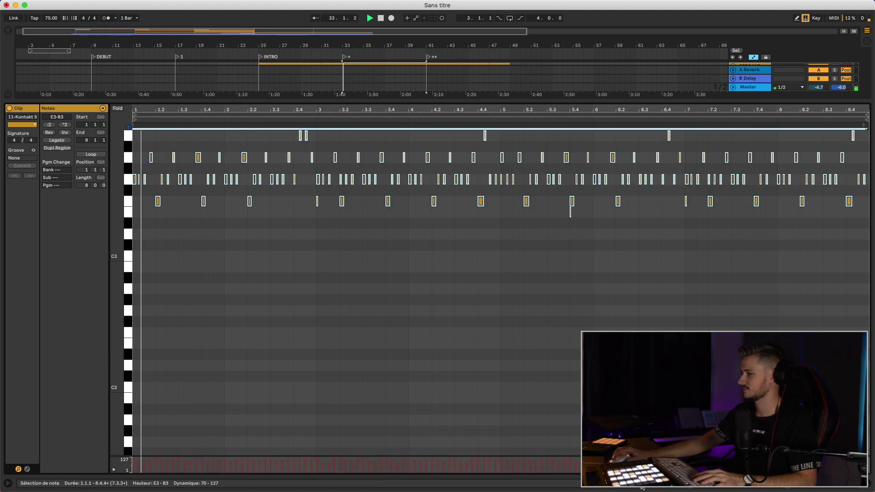
key("super+alt+l")
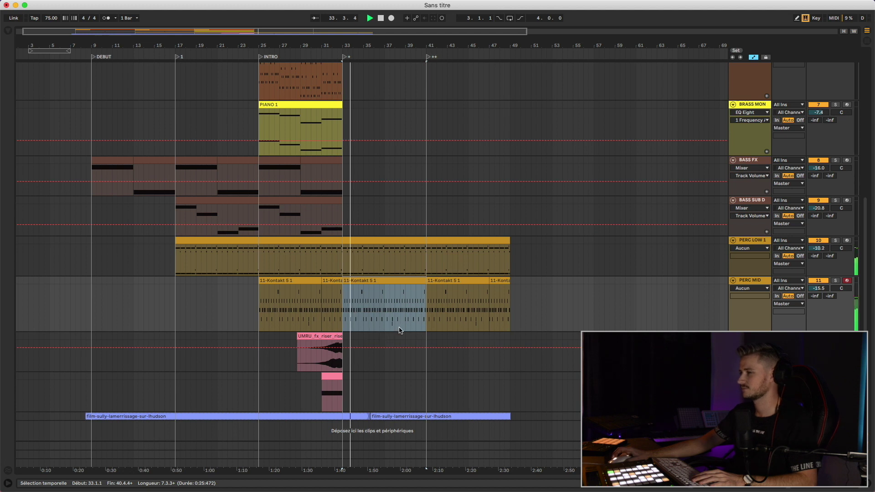
Step: Duplicate the RECUP MIDI PROJET FINAL staccato strings clip from the INTRO into the + section
scroll(399, 330, "up", 6)
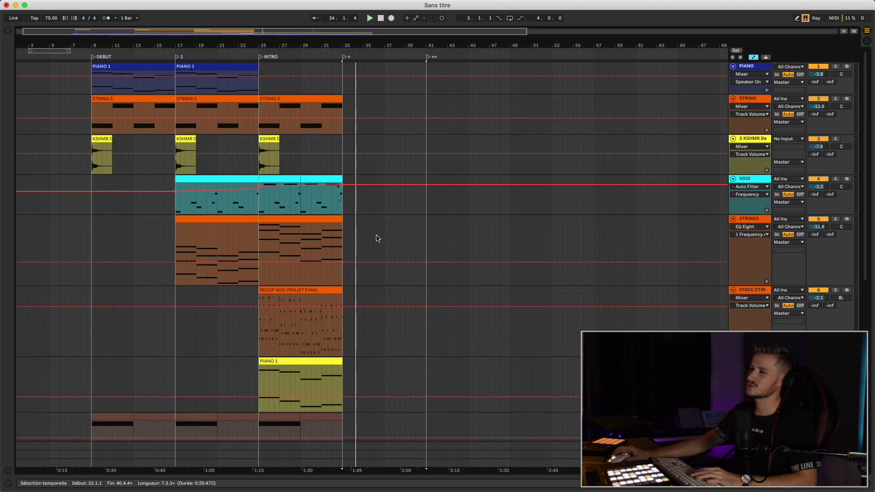
left_click(327, 291)
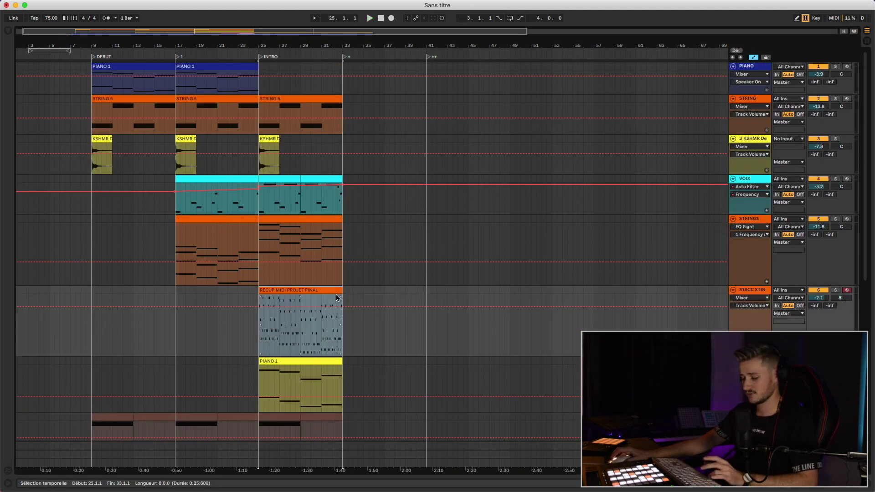
key("super+d")
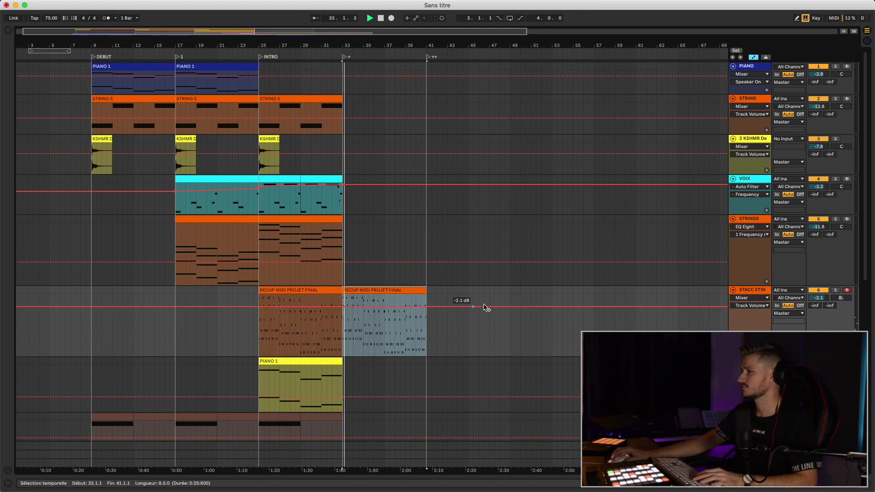
Step: Automate the staccato strings' Kontakt 5 Dynamics parameter to 0.89 from the + marker and listen to the section
left_click(750, 298)
left_click(744, 313)
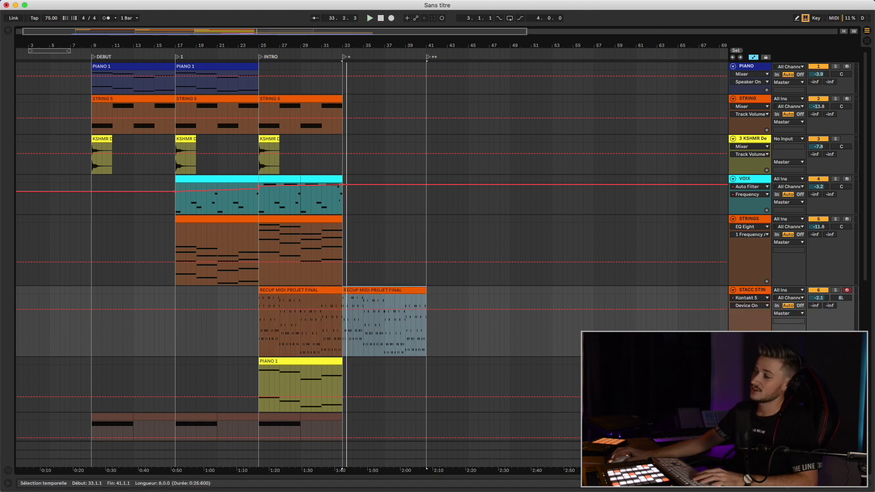
left_click(744, 320)
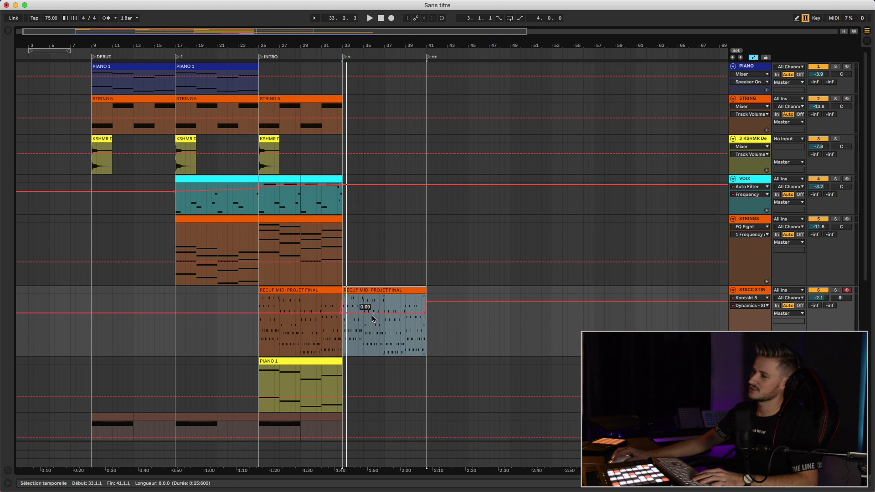
key("space")
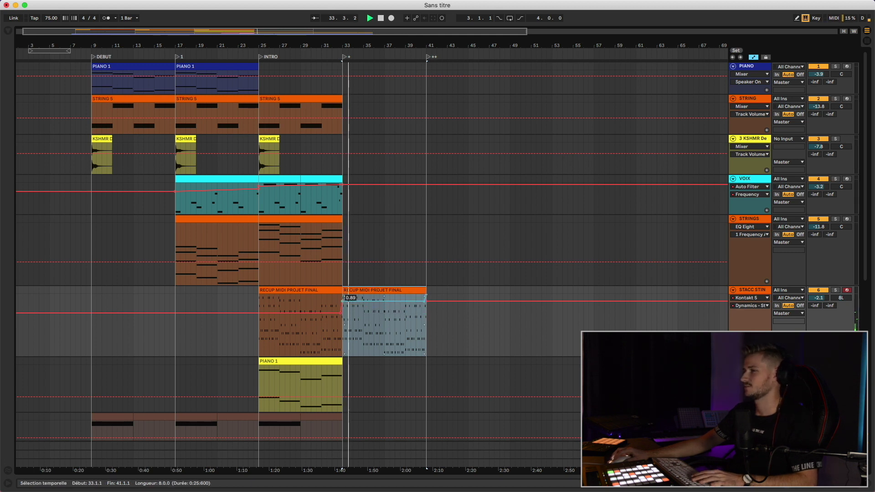
left_click(354, 335)
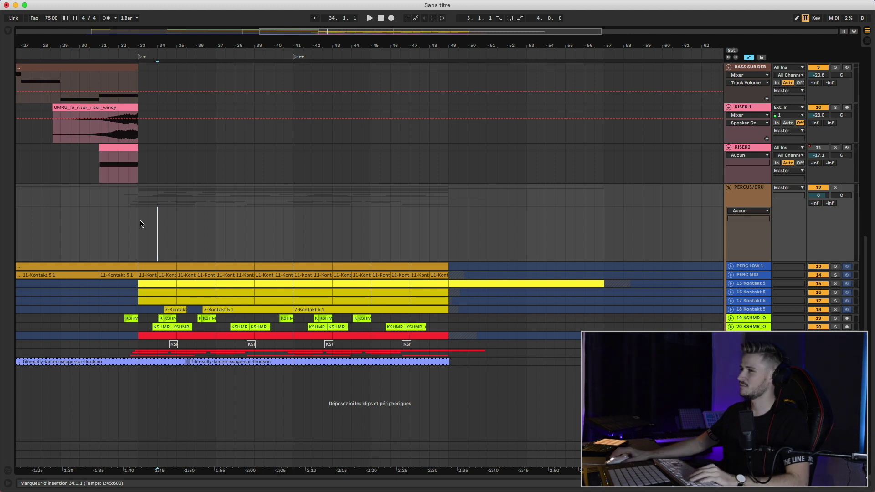
Step: Solo PERC LOW 1 and PERC MID in the PERCUS/DRU group and play them from the + marker
left_click_drag(272, 33, 268, 35)
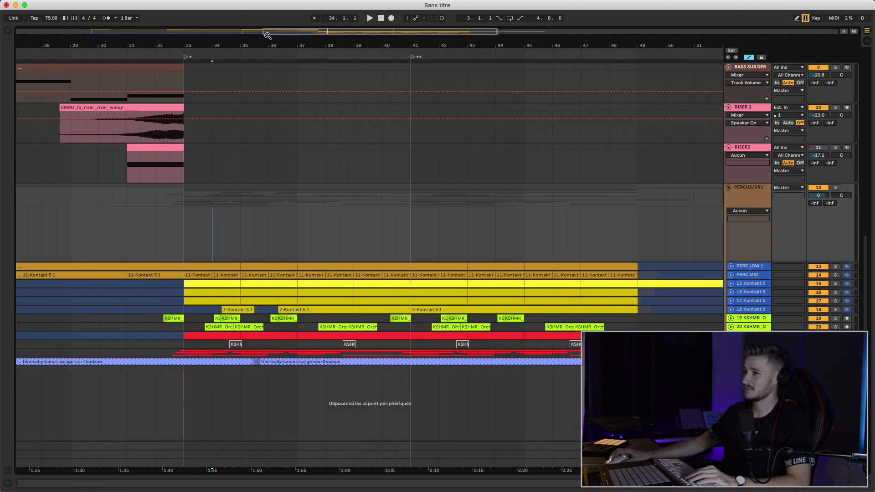
left_click(813, 270)
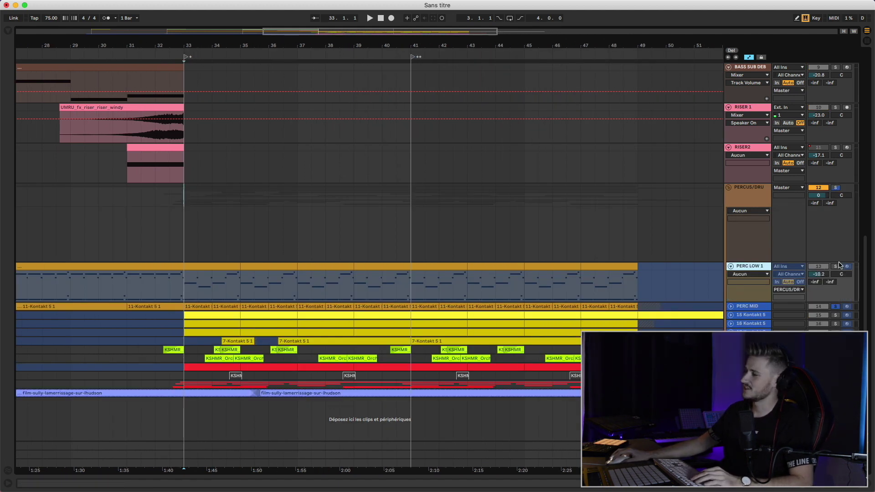
left_click(737, 309)
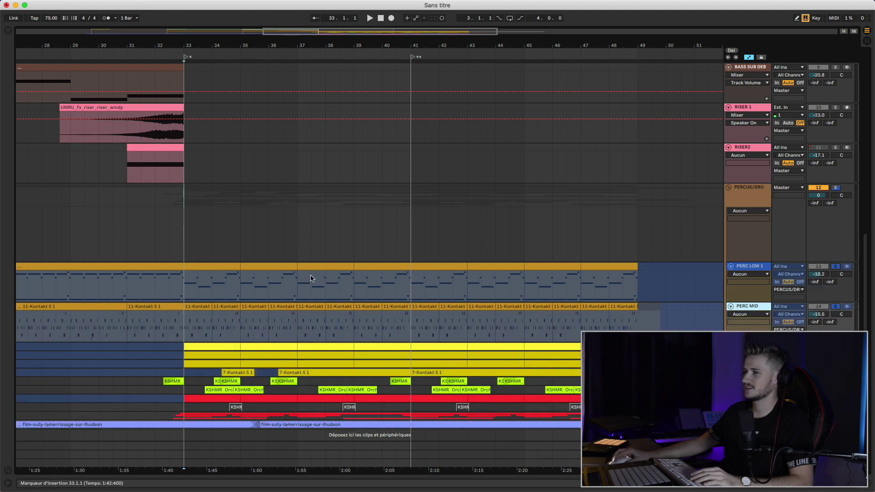
left_click(226, 270)
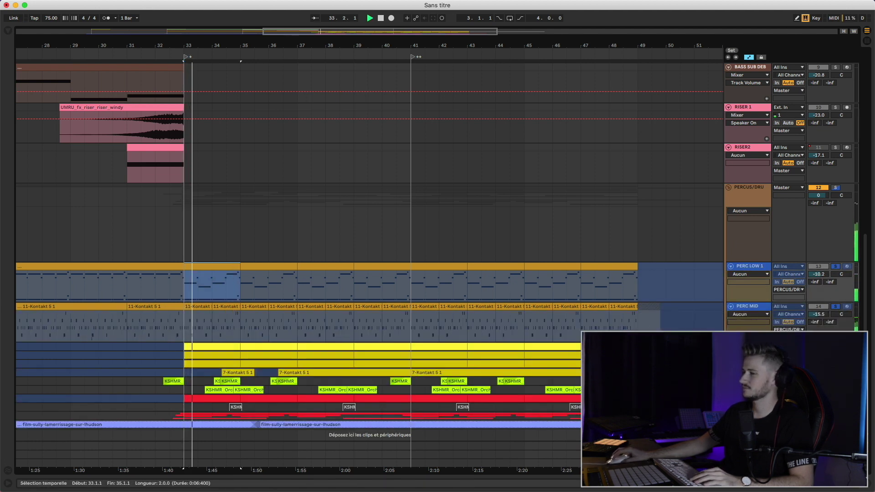
scroll(795, 328, "down", 1)
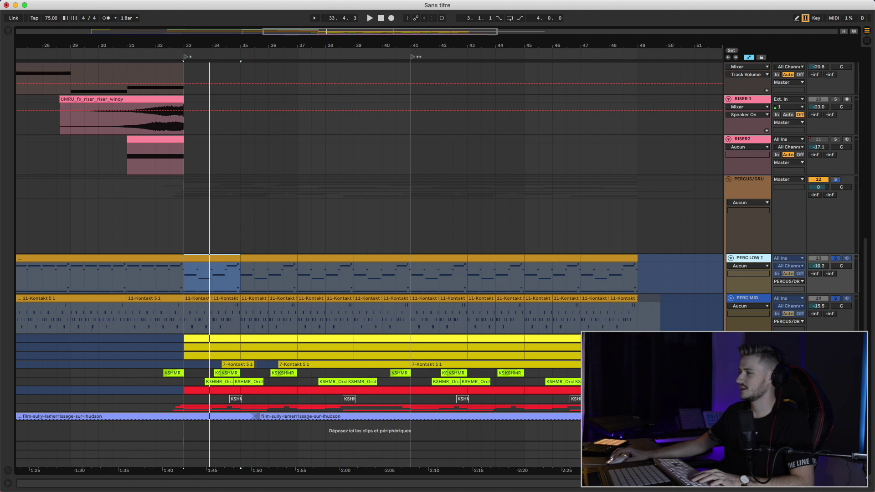
Step: Solo the 15 Kontakt 5 track and play it from the + marker, comparing it with PERC LOW 1
left_click(751, 318, "shift")
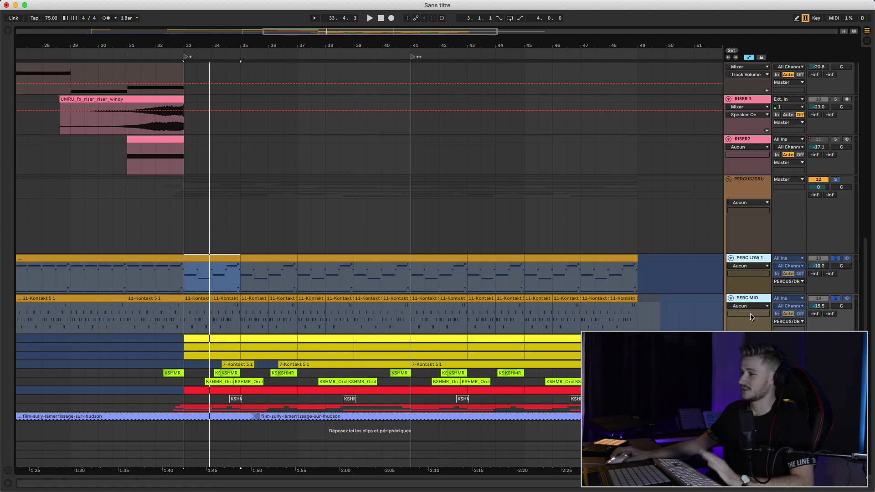
left_click(837, 320)
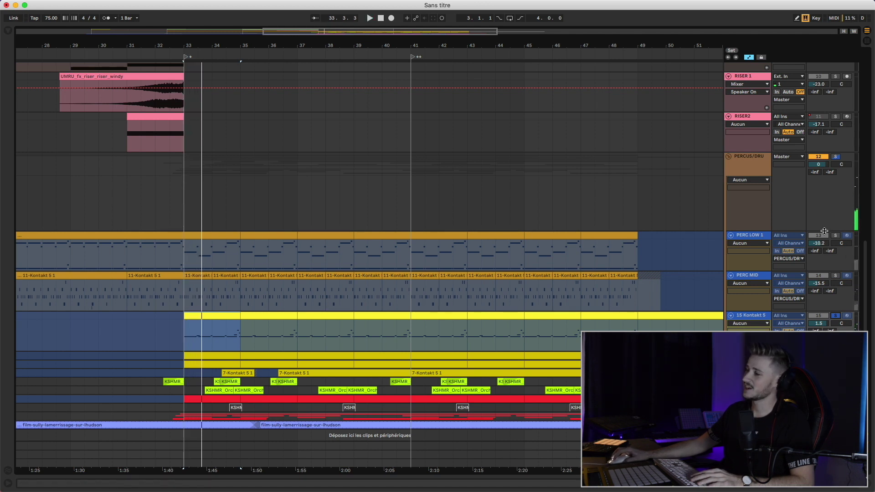
key("space")
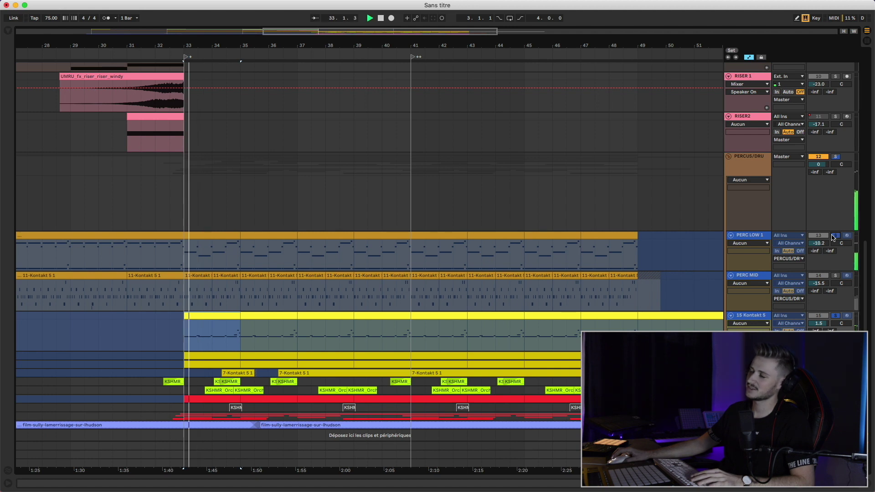
key("space")
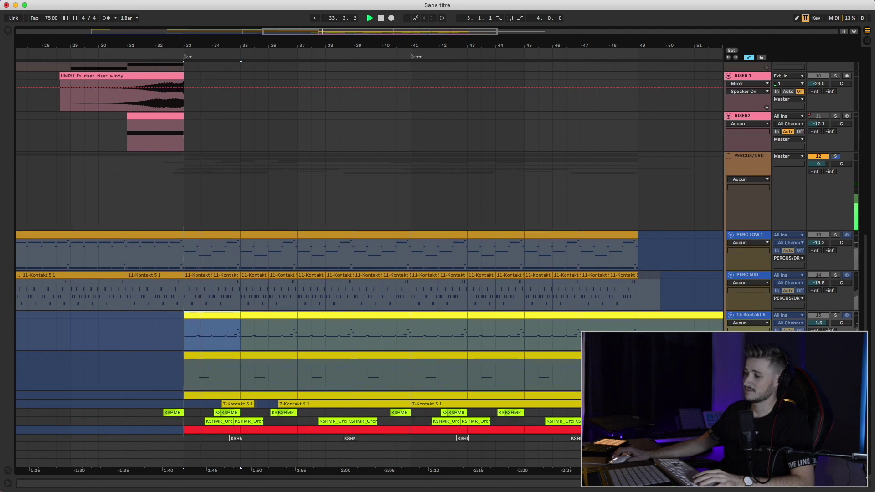
Step: Solo the 17 and 18 Kontakt 5 percussion tracks, playing from the + marker and then around bar 38
scroll(869, 367, "down", 2)
key("space")
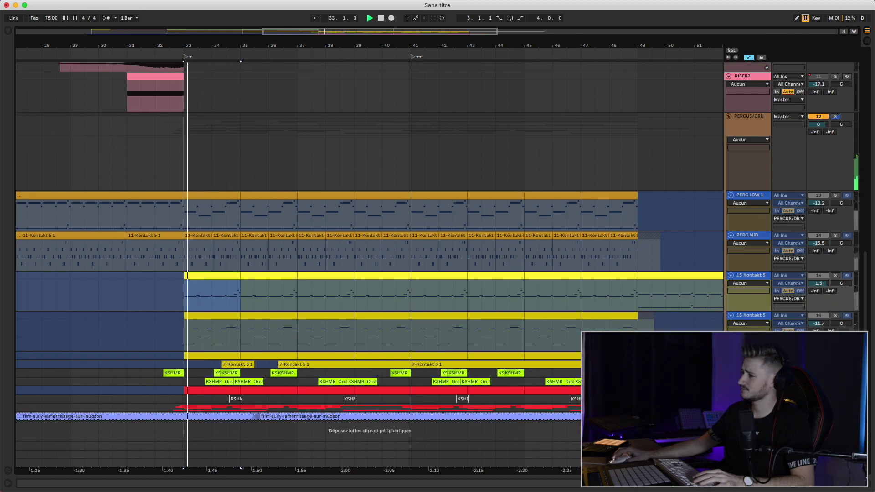
scroll(438, 265, "down", 2)
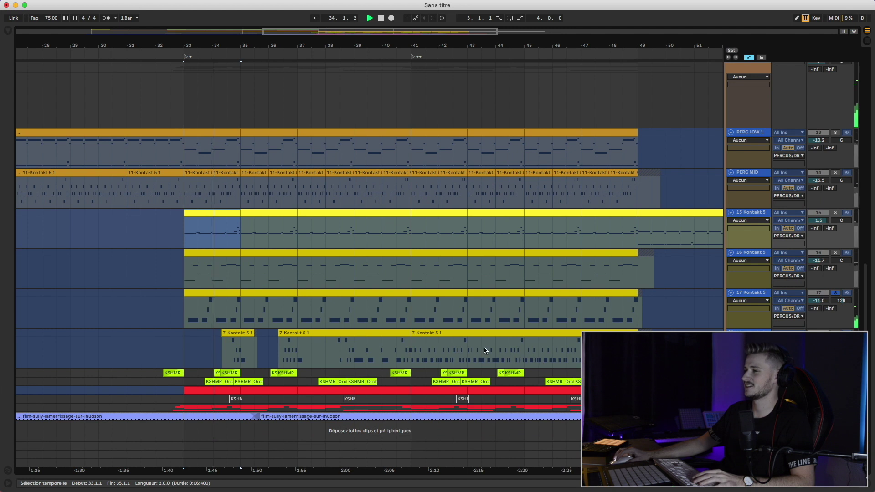
left_click(396, 351)
key("space")
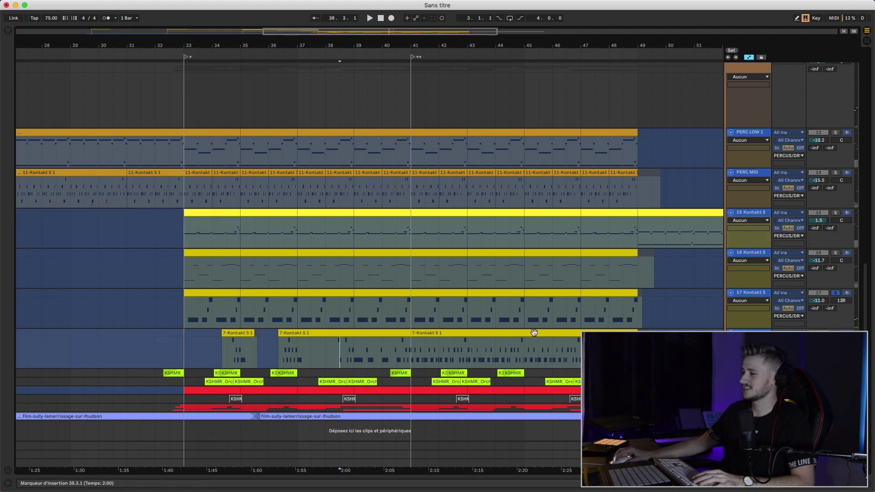
key("space")
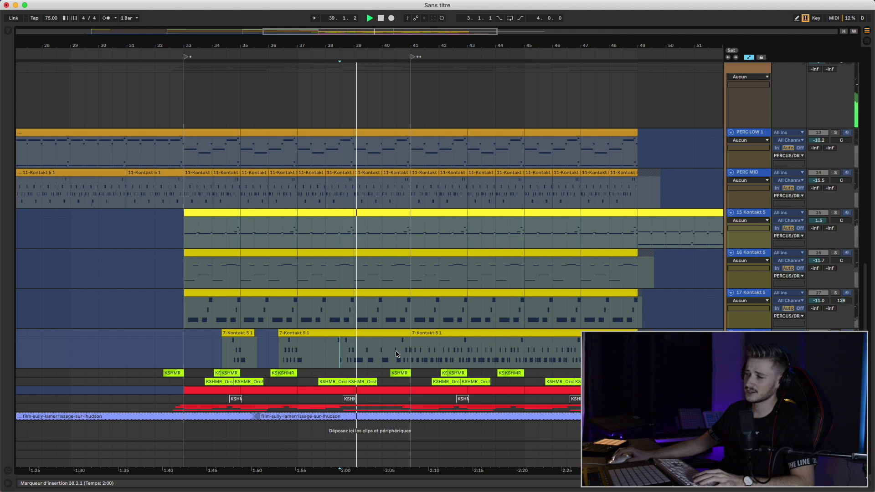
key("space")
Step: Play the 21 Kontakt 5 percussion part from the + marker
left_click(205, 391)
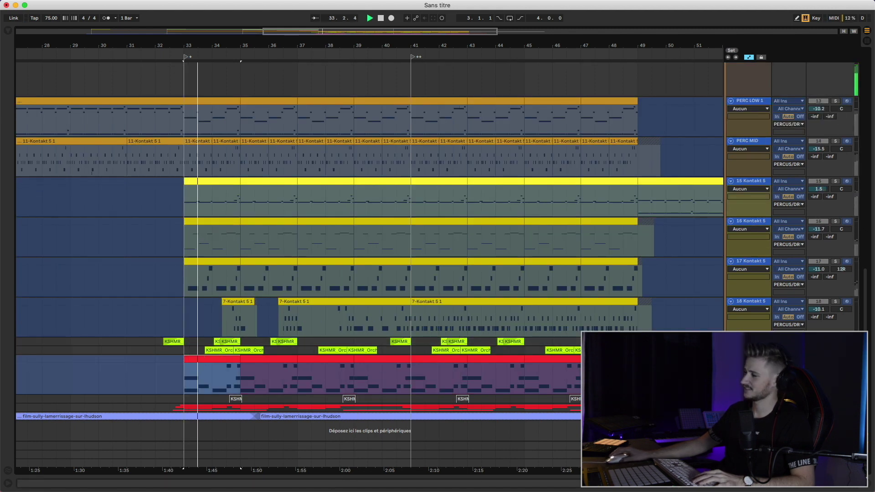
scroll(369, 265, "up", 1)
scroll(814, 314, "up", 8)
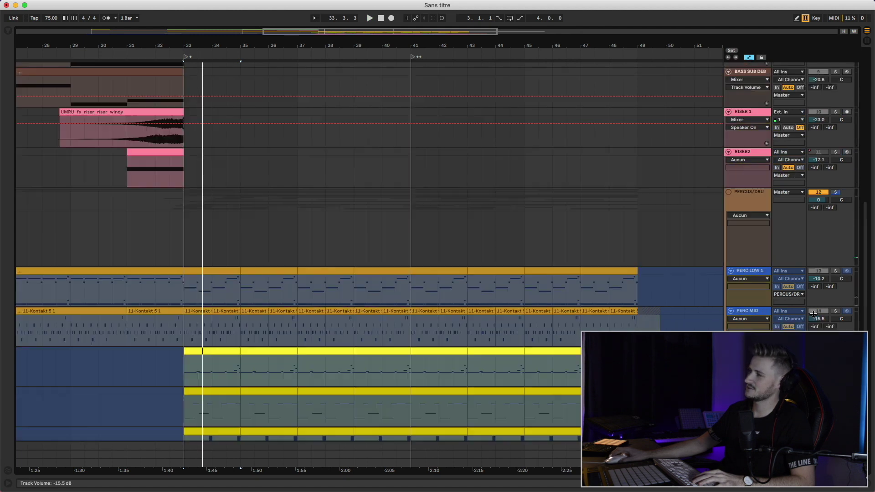
Step: Play all the PERCUS/DRU group's tracks together from bar 33 at the + marker
left_click(184, 225)
key("space")
scroll(365, 347, "down", 9)
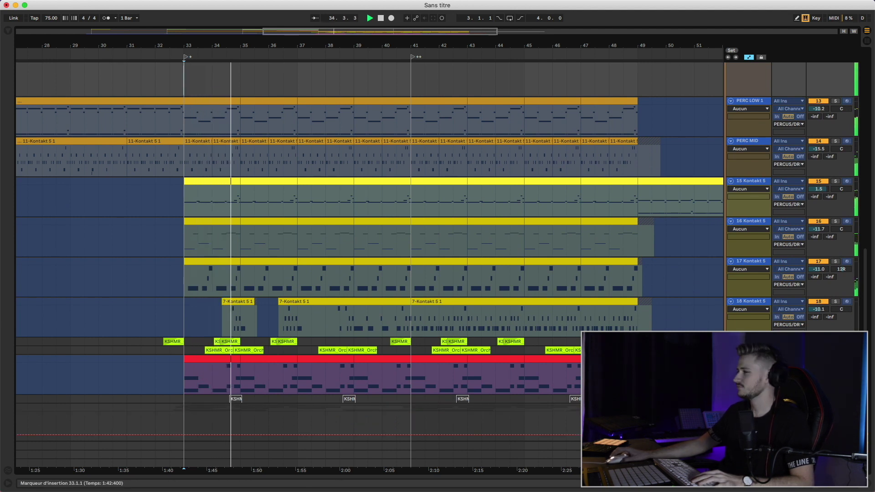
scroll(525, 365, "down", 5)
Step: Solo the IMPACTS FX group, play its impact clips from the + marker, and clear the solo
key("space")
left_click(824, 318)
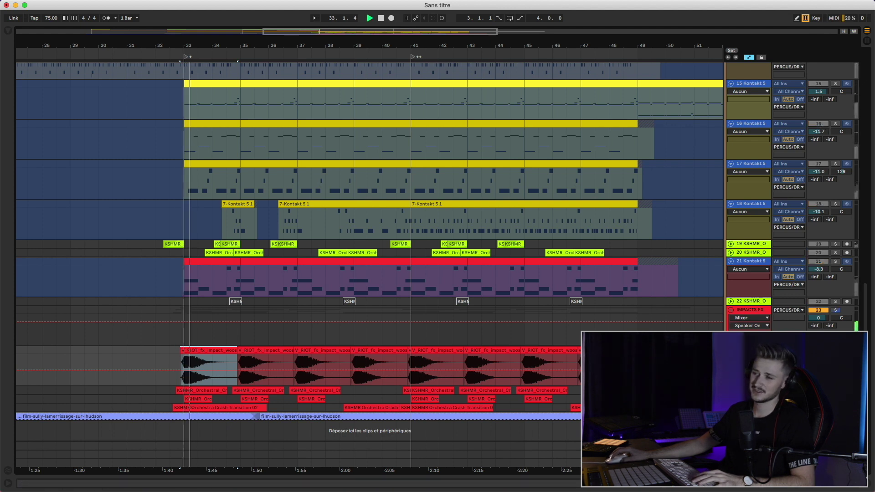
scroll(175, 184, "up", 5)
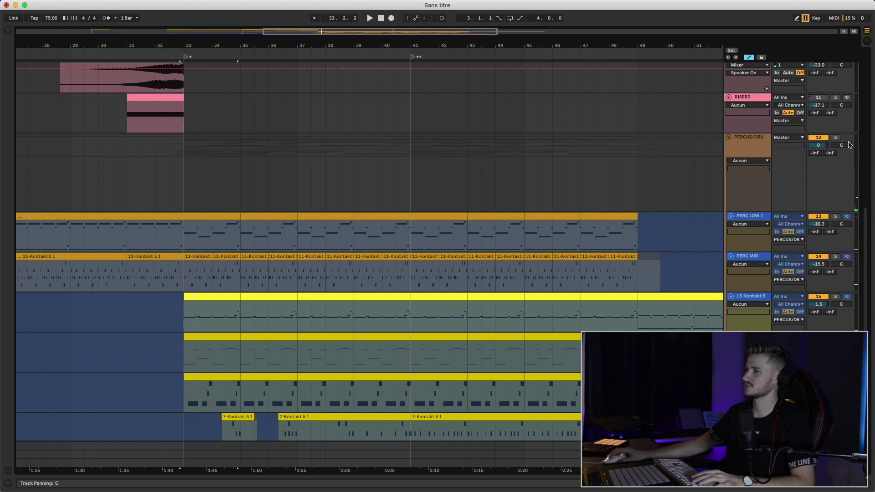
Step: Play the full mix against the film from just before the + marker into the following section
scroll(177, 184, "down", 6)
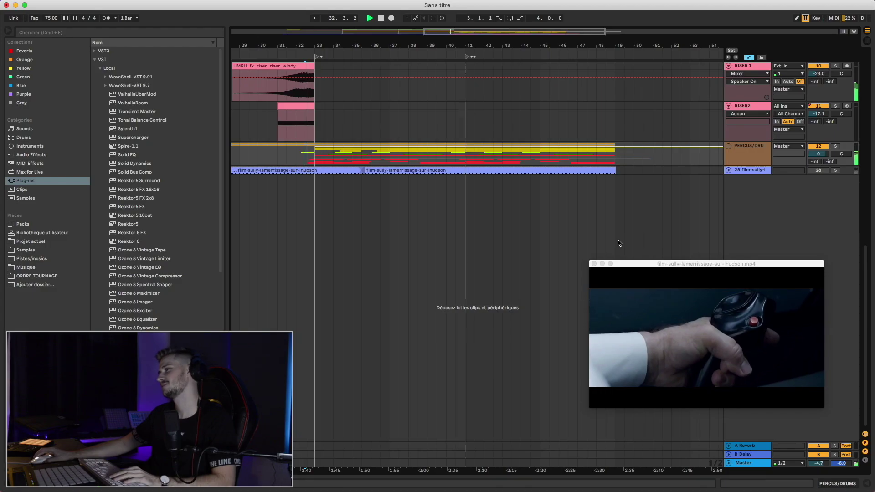
scroll(457, 210, "up", 3)
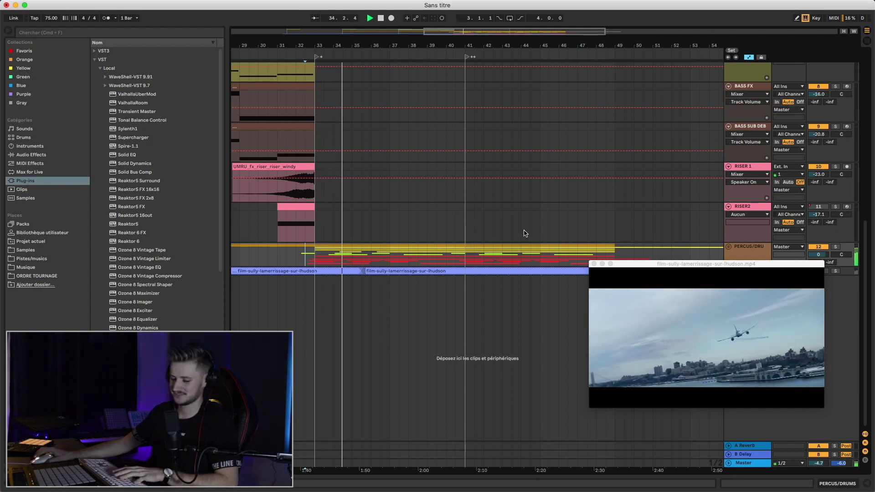
scroll(479, 248, "right", 3)
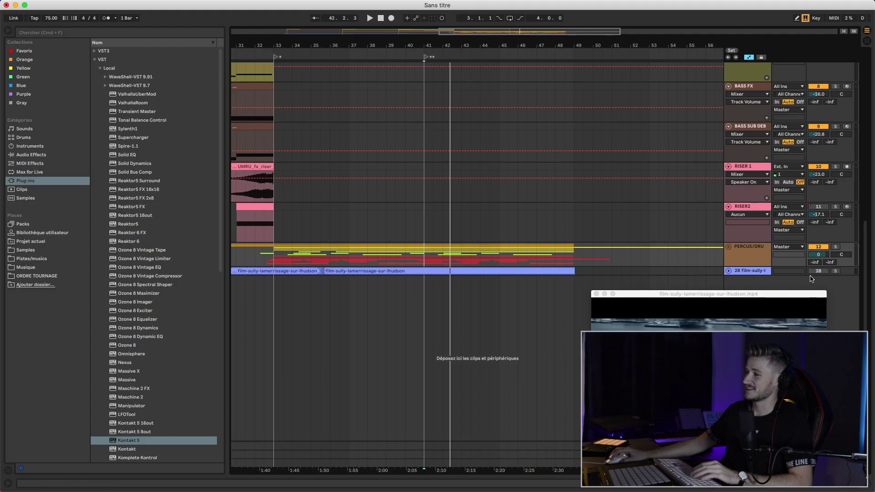
Step: Add a MIDI track below the PERCUS/DRU group and load Kontakt 5 with the SUBSTANCE instrument on it
left_click(741, 256)
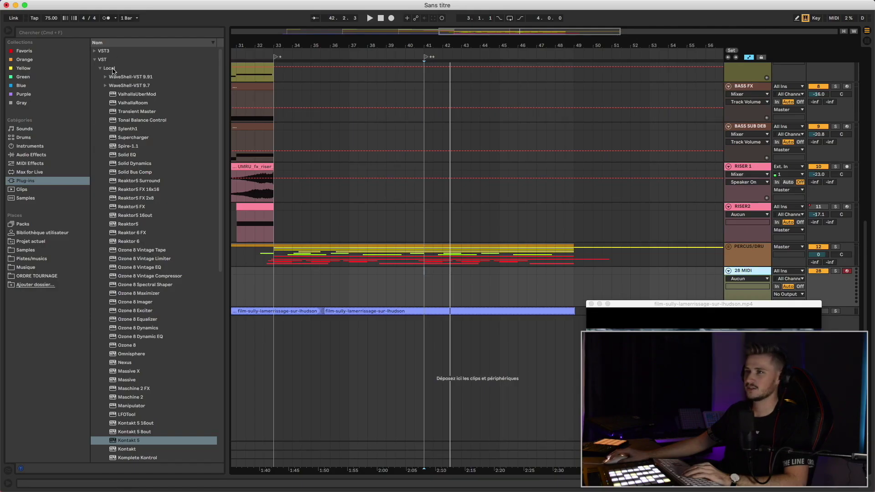
left_click(112, 32)
type("kont")
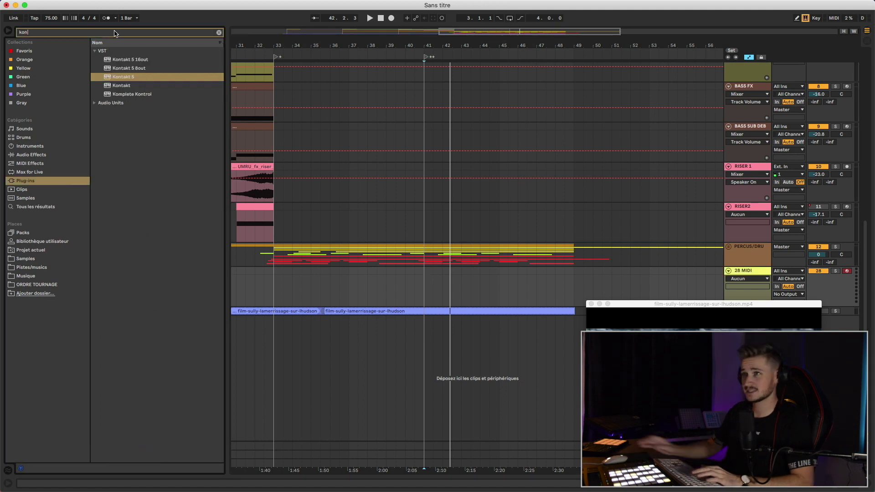
key("Down")
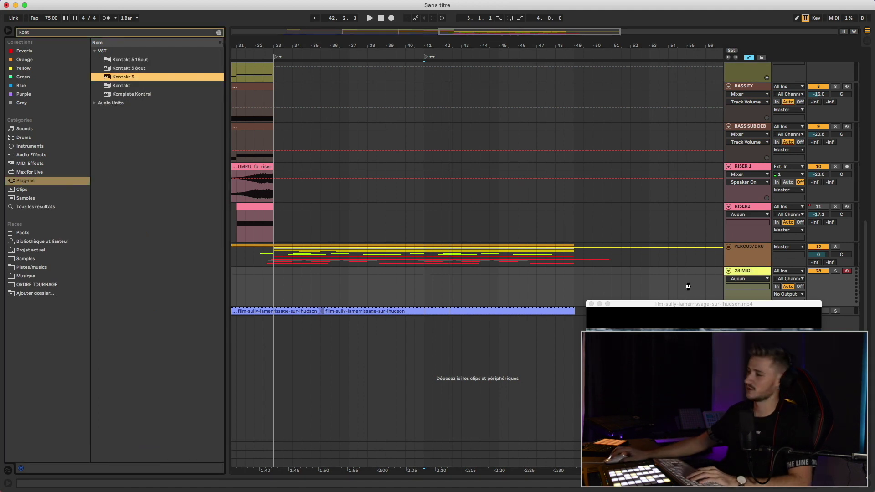
key("Return")
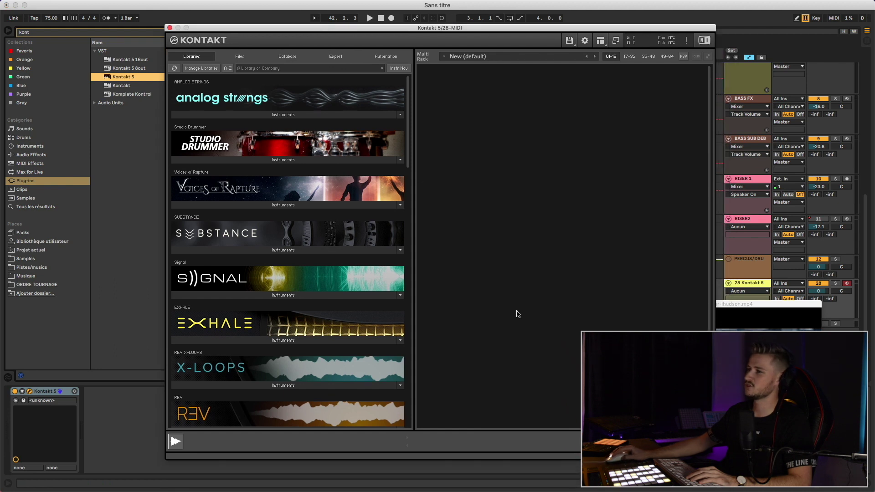
left_click(283, 249)
left_click_drag(203, 261, 458, 253)
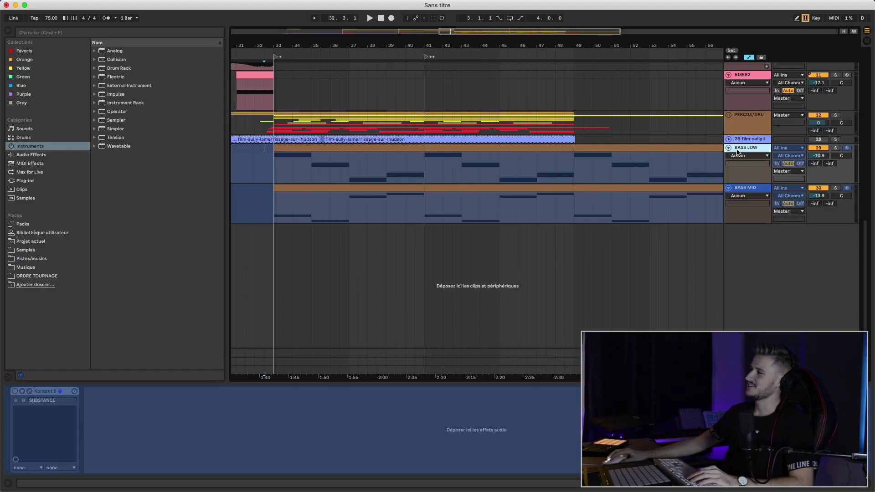
Step: Solo BASS LOW and BASS MID and play the bass parts from the + marker
left_click(356, 150)
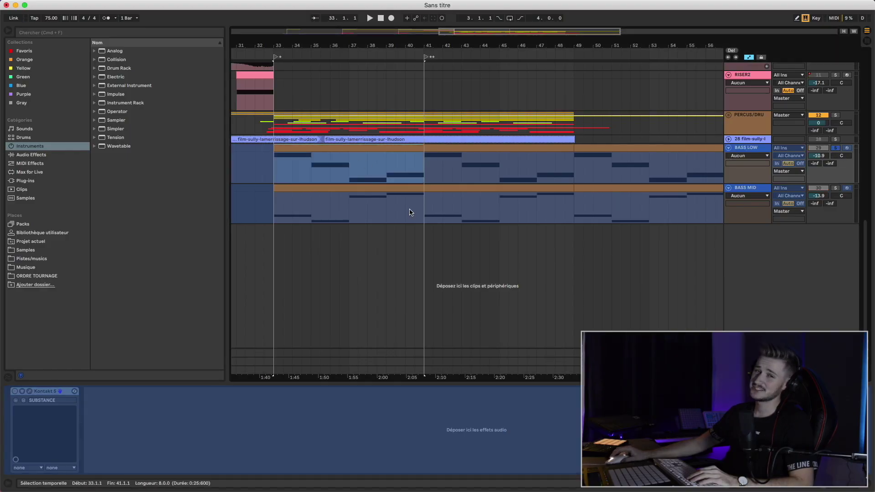
key("space")
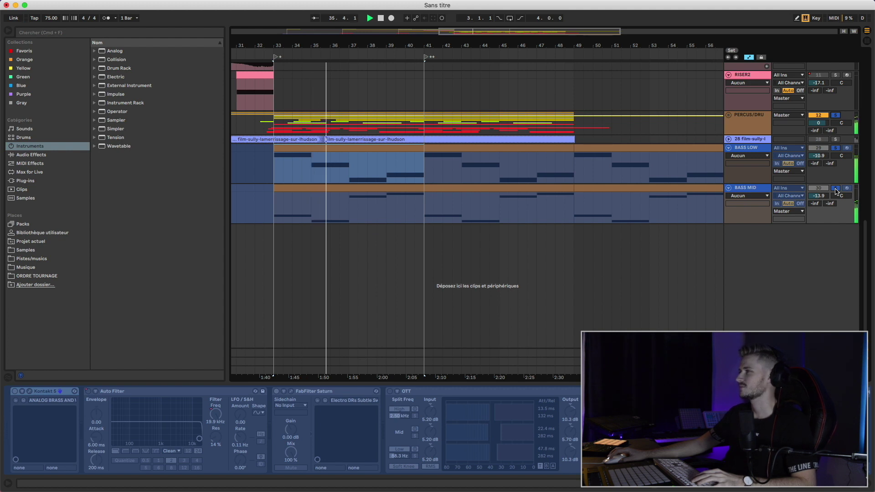
Step: Duplicate the STACC STINGS track, keeping only the + section clip on the copy
scroll(837, 192, "up", 6)
left_click_drag(447, 33, 444, 26)
scroll(753, 215, "up", 10)
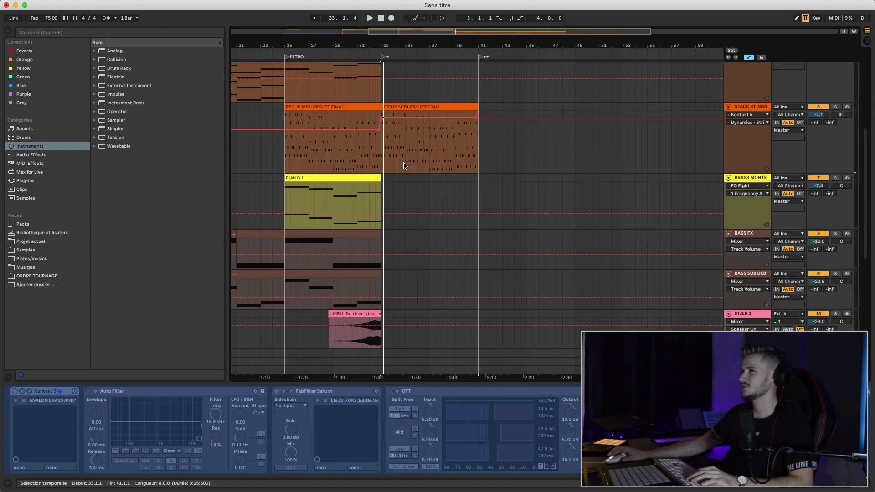
left_click(750, 260)
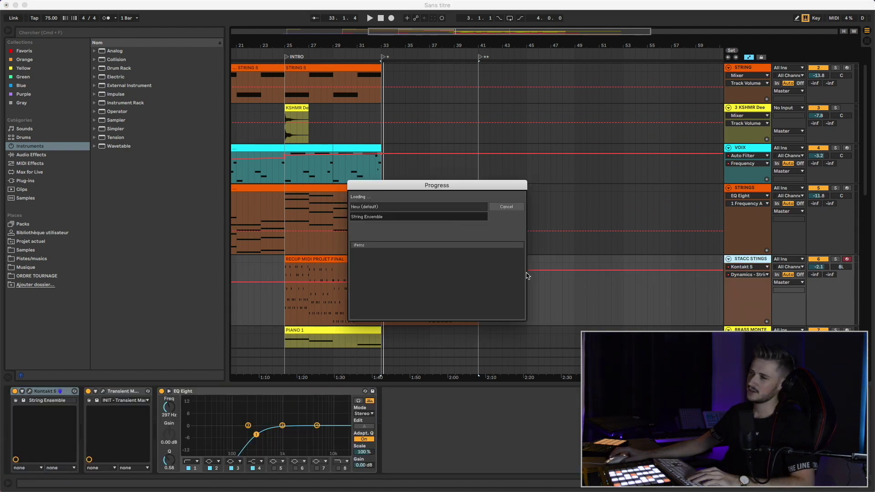
Step: Transpose all notes of the duplicated RECUP MIDI PROJET FINAL clip in the + section up one octave
double_click(388, 279)
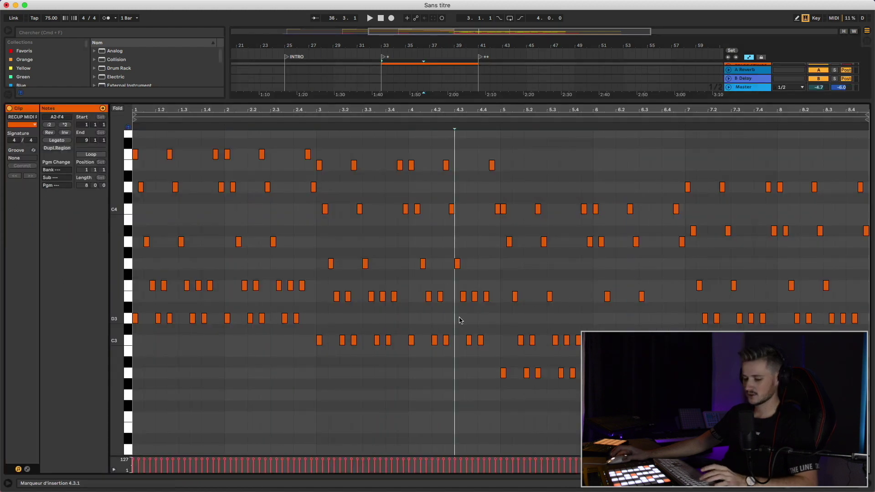
key("super+a")
key("shift+Up")
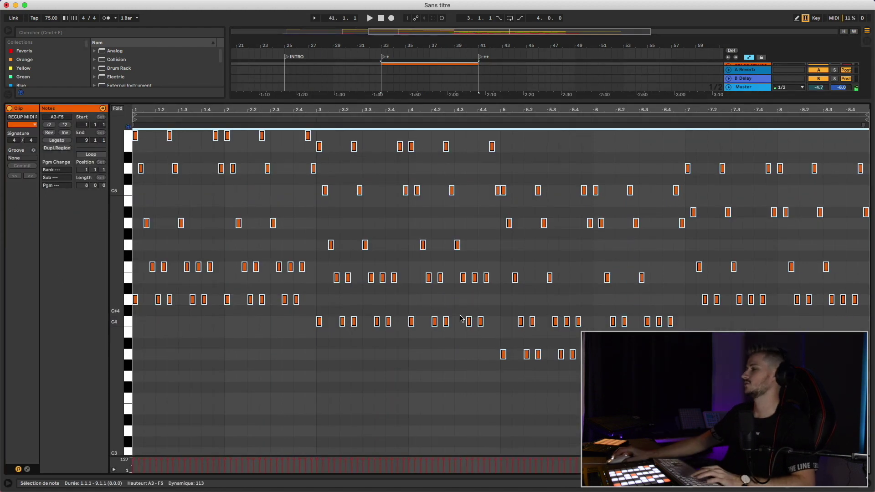
left_click(872, 488)
Step: Compare both STACC STINGS tracks soloed and in the mix from the + marker, and pan the duplicate to 12L
scroll(548, 228, "up", 3)
key("space")
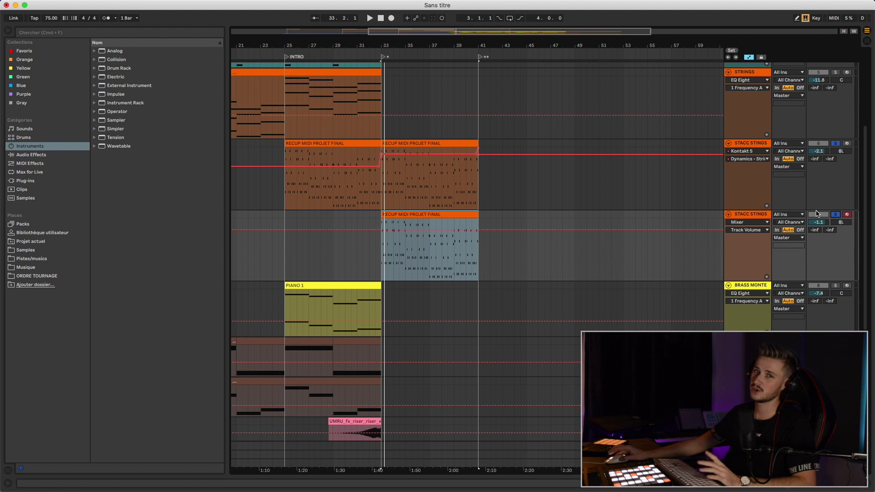
key("space")
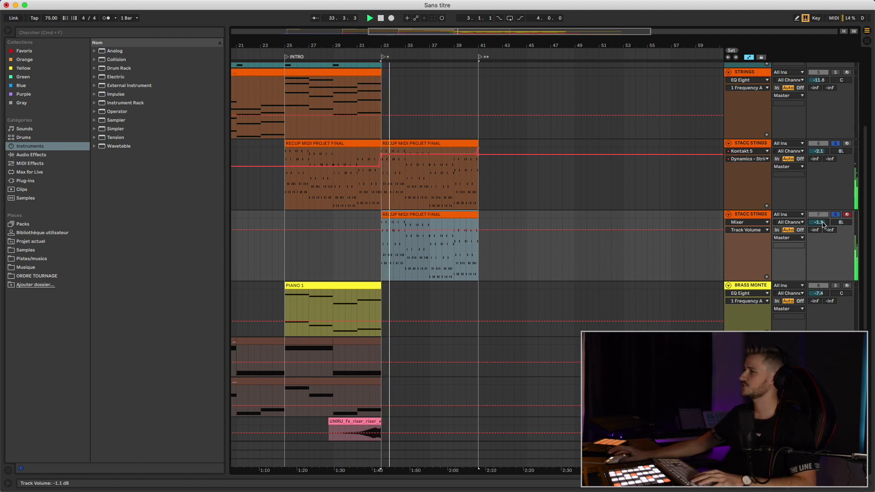
left_click(836, 214)
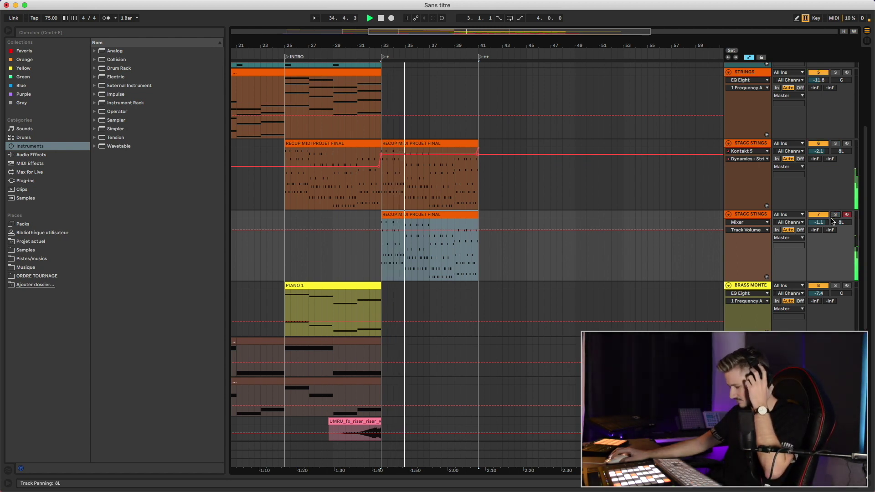
left_click_drag(832, 221, 830, 222)
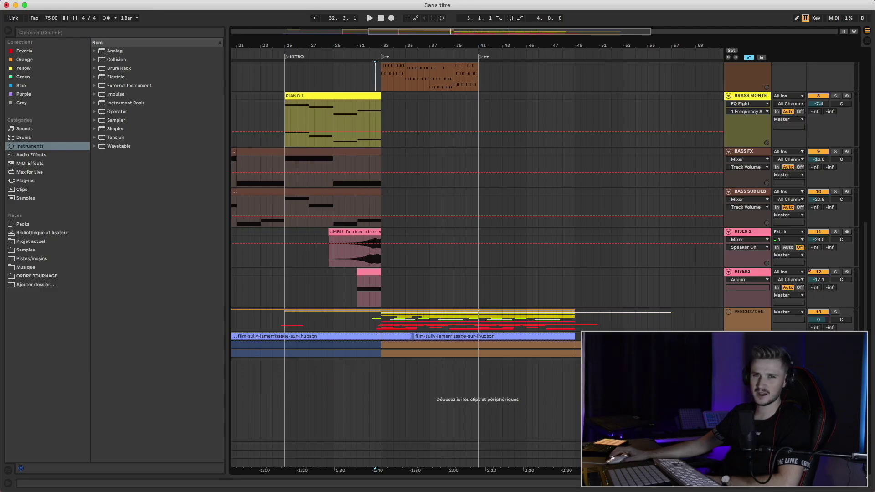
Step: Duplicate the BRASS MONTE track with its PIANO 1 clip in the + section and set the copy's volume to -4.6 dB
left_click(375, 362)
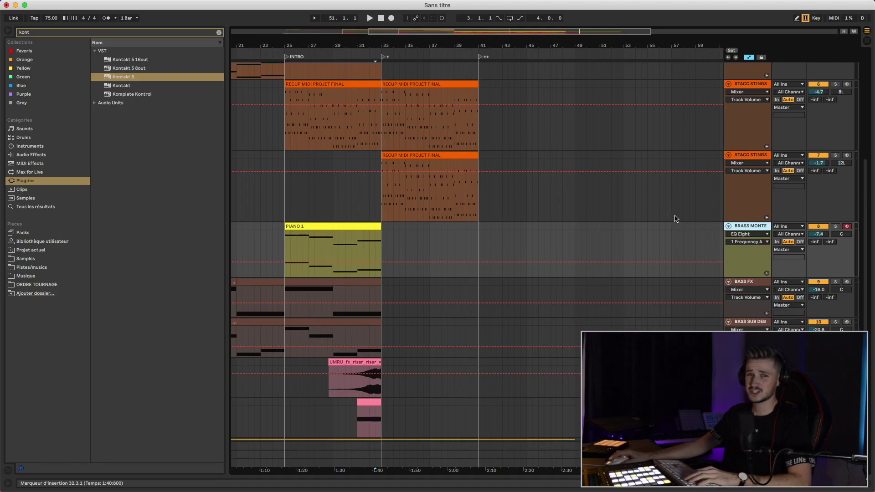
key("Return")
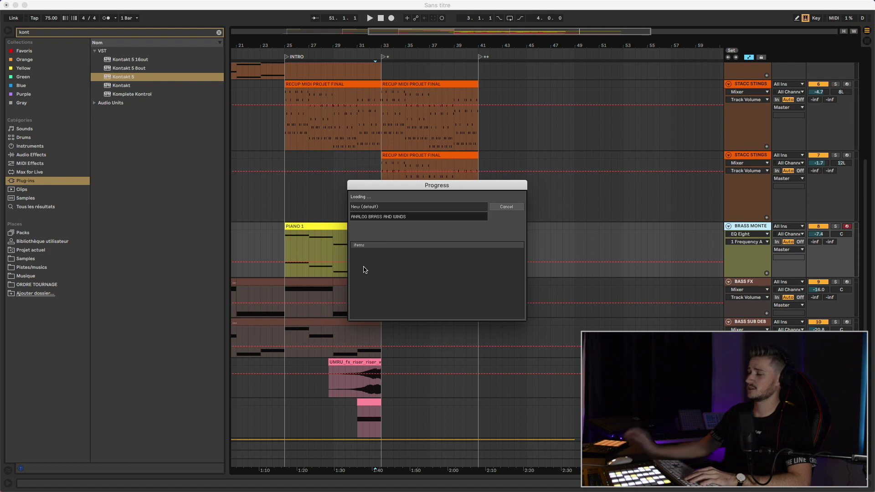
left_click(375, 290)
key("space")
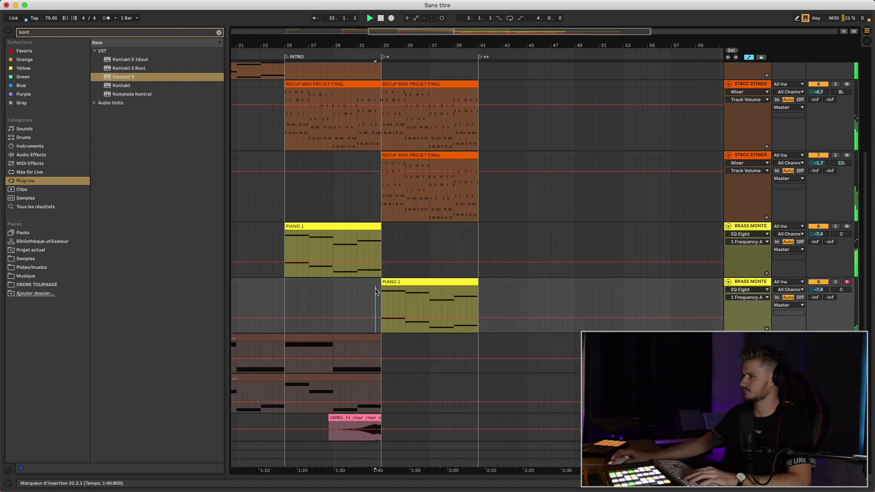
left_click_drag(824, 292, 823, 291)
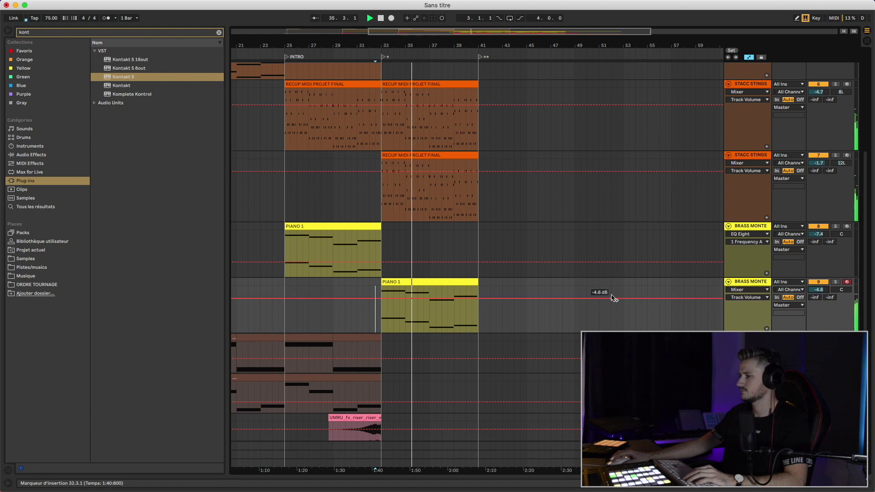
left_click(599, 295)
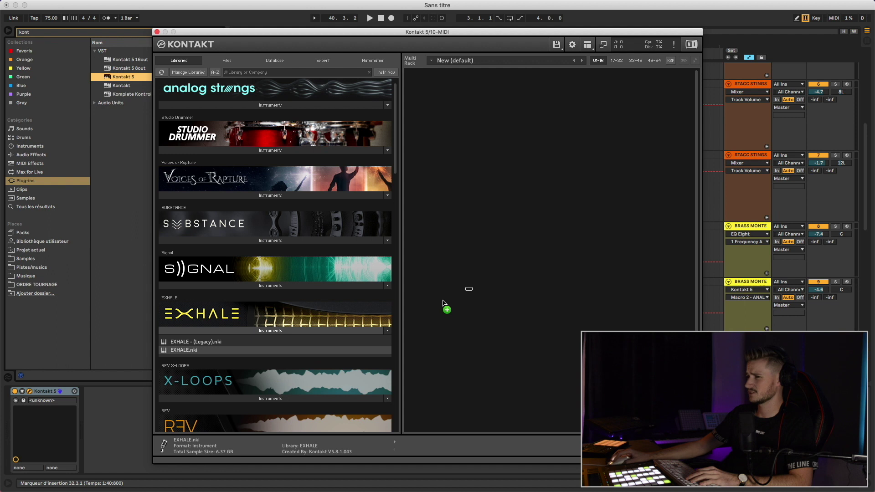
Step: Load the ANALOG BRASS AND WINDS instrument into Kontakt 5 on the new MIDI track
scroll(177, 371, "down", 4)
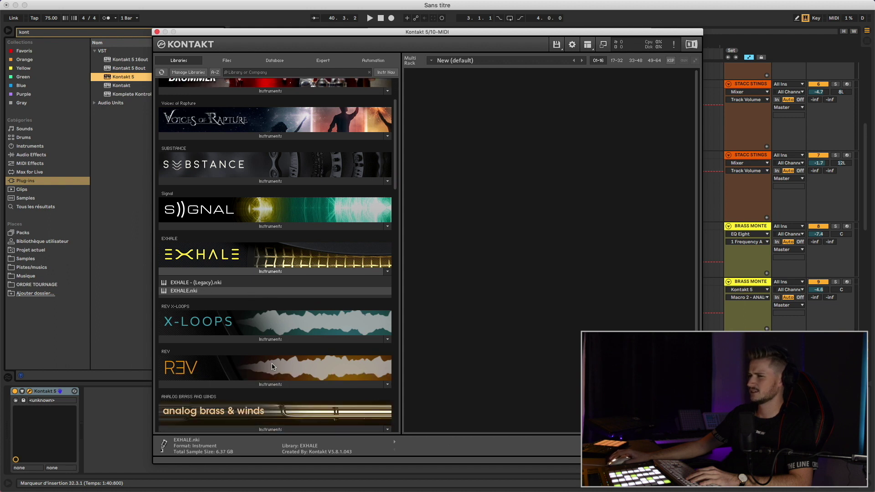
left_click(201, 361)
left_click(196, 372)
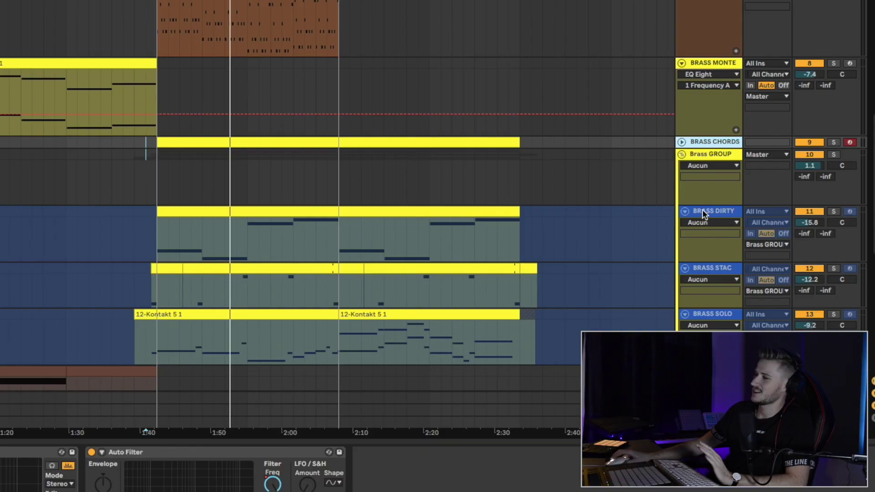
Step: Solo the BRASS DIRTY track in the Brass GROUP and play its part in the + section
left_click(704, 213)
scroll(705, 223, "down", 1)
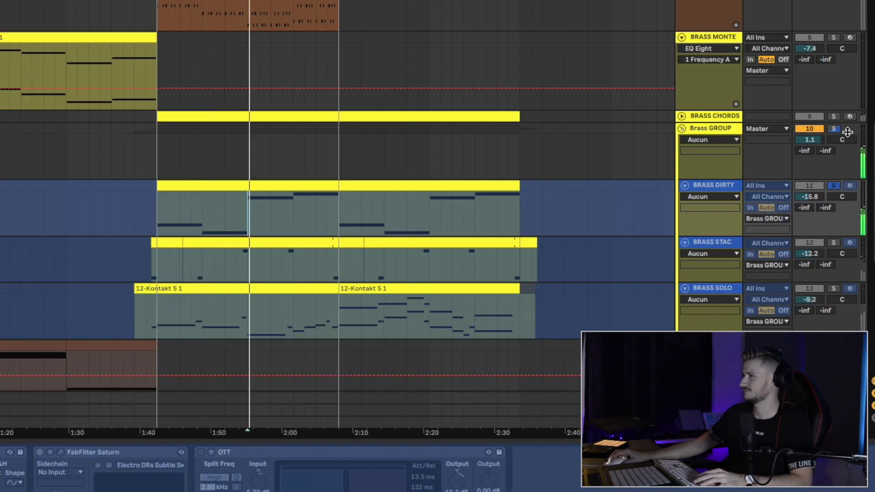
Step: Audition the + section with BRASS DIRTY and BRASS CHORDS soloed together, adding the BRASS SOLO track to the solo
key("space")
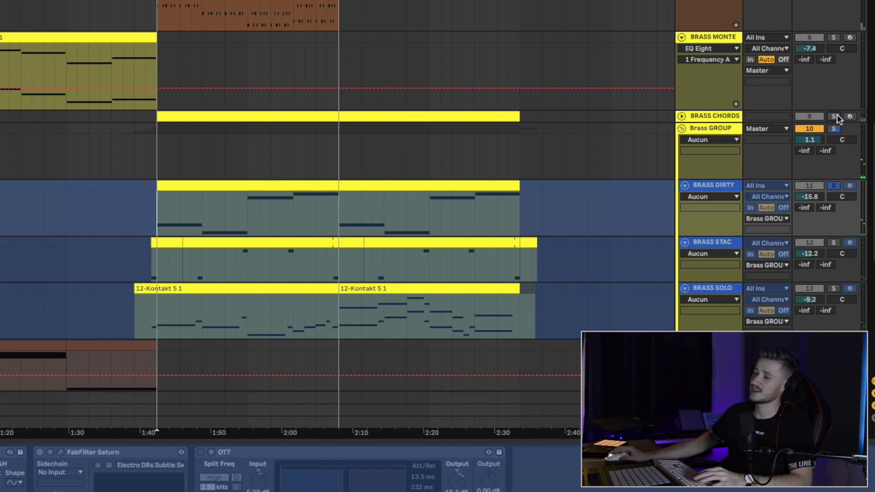
key("space")
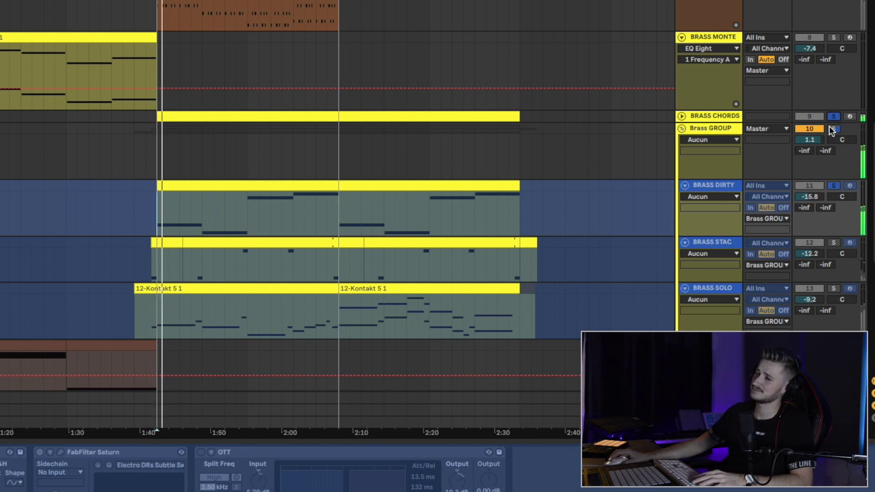
left_click(204, 212)
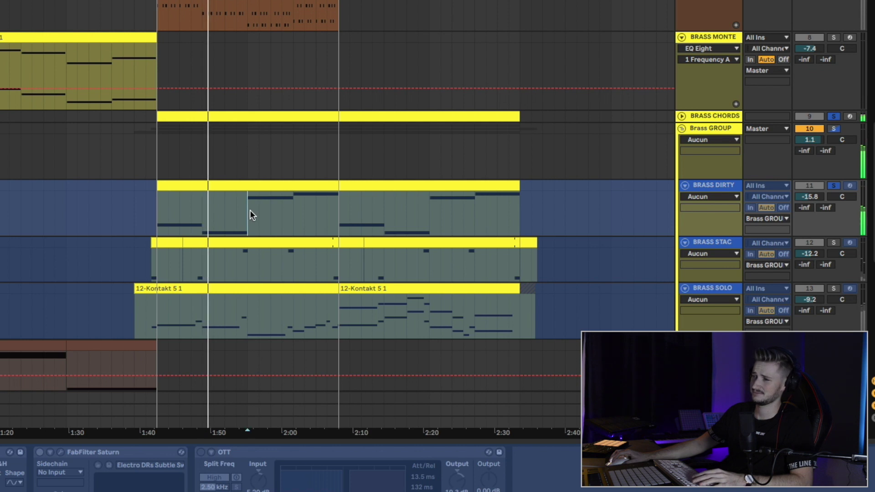
left_click(248, 219)
left_click_drag(157, 241, 260, 287)
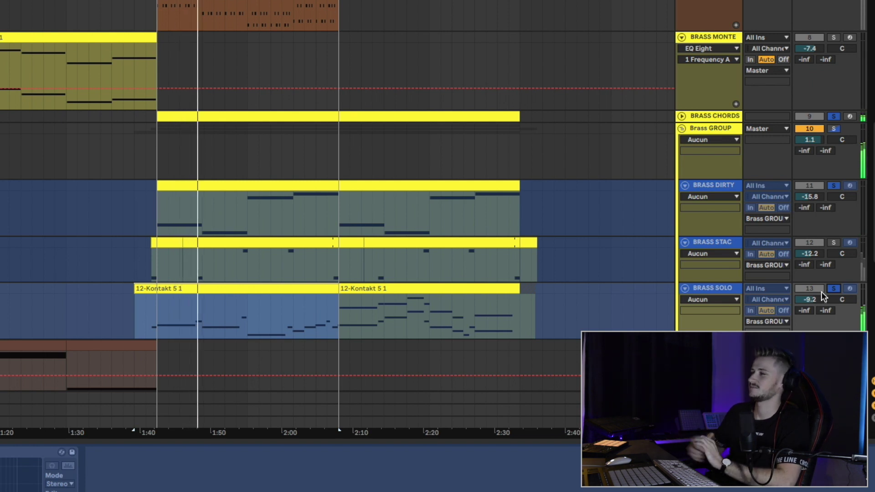
left_click(327, 308)
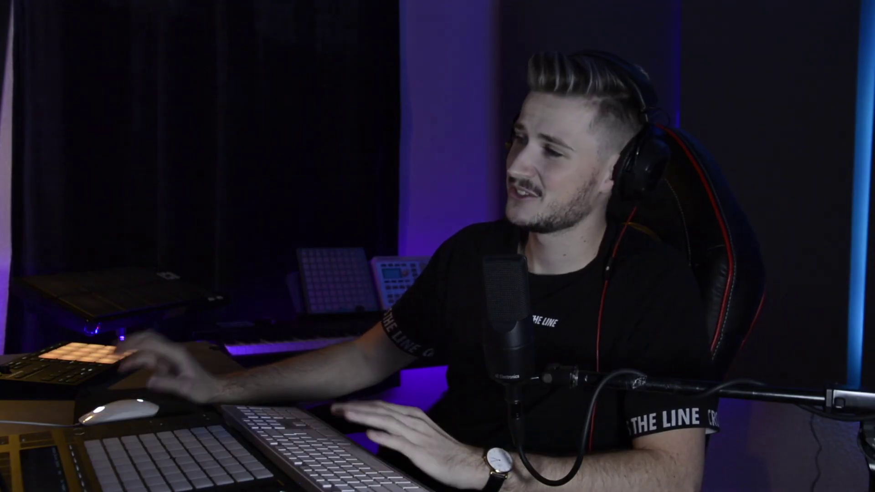
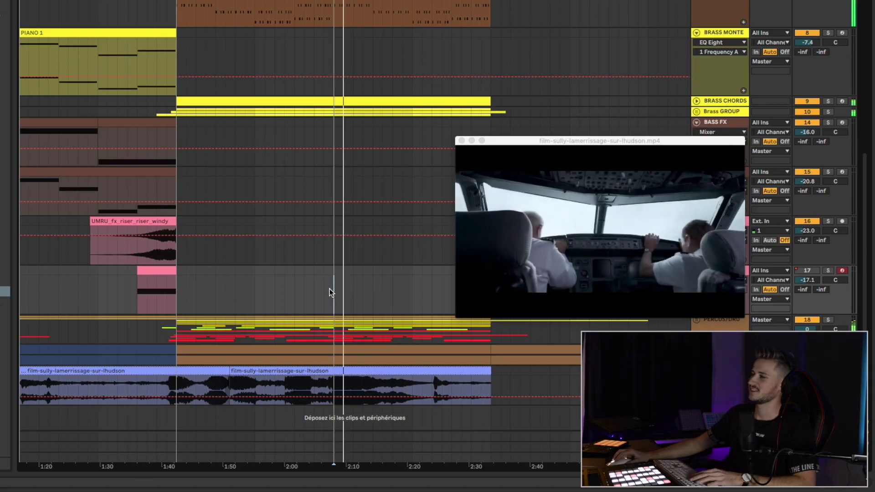
Step: Move the film window clear of the tracks and show the library list in the VOCAL LEAD track's Kontakt window
left_click_drag(624, 140, 679, 0)
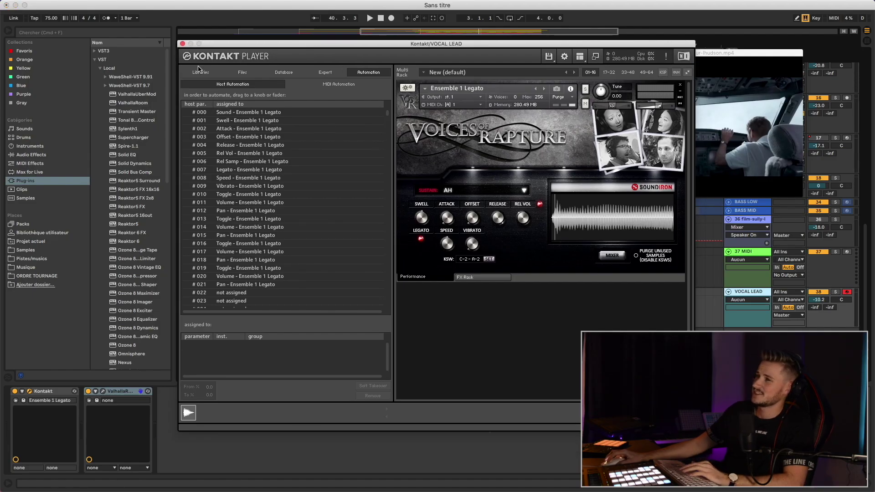
left_click(200, 72)
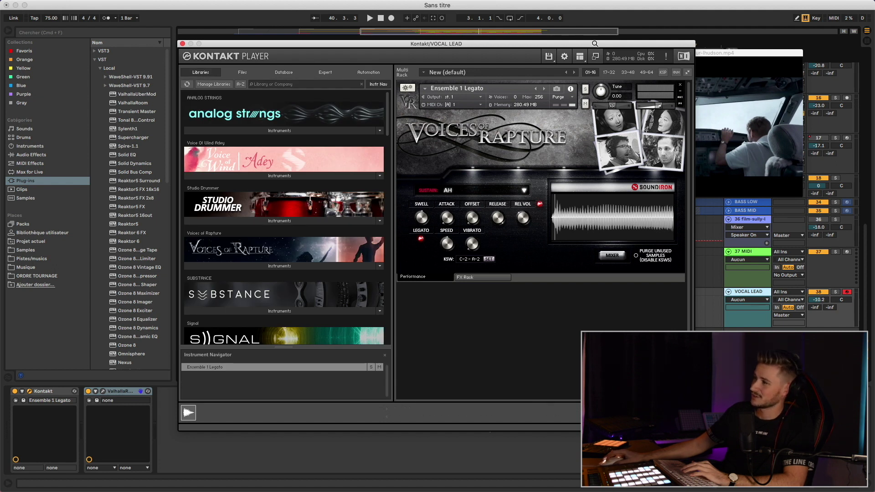
left_click_drag(502, 43, 514, 22)
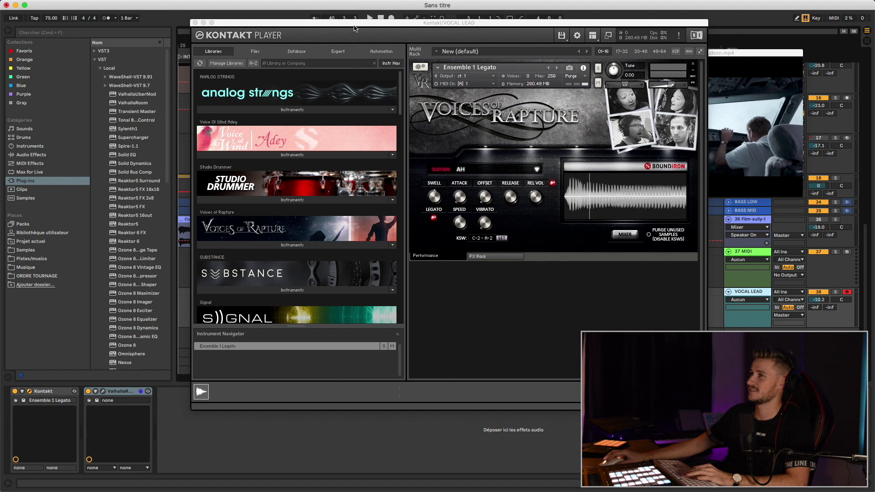
left_click_drag(355, 23, 376, 59)
Step: Record a vocal melody on the VOCAL LEAD track from just before the ++ marker and play it in the mix
left_click_drag(435, 294, 423, 294)
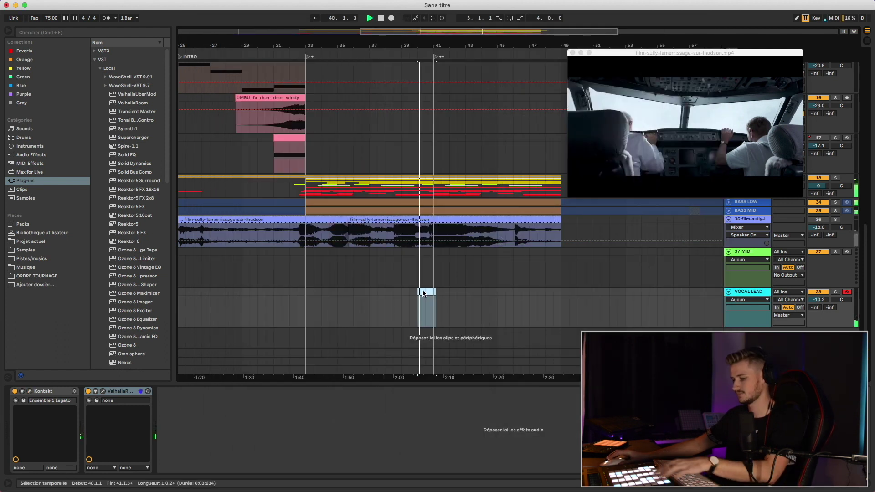
key("F9")
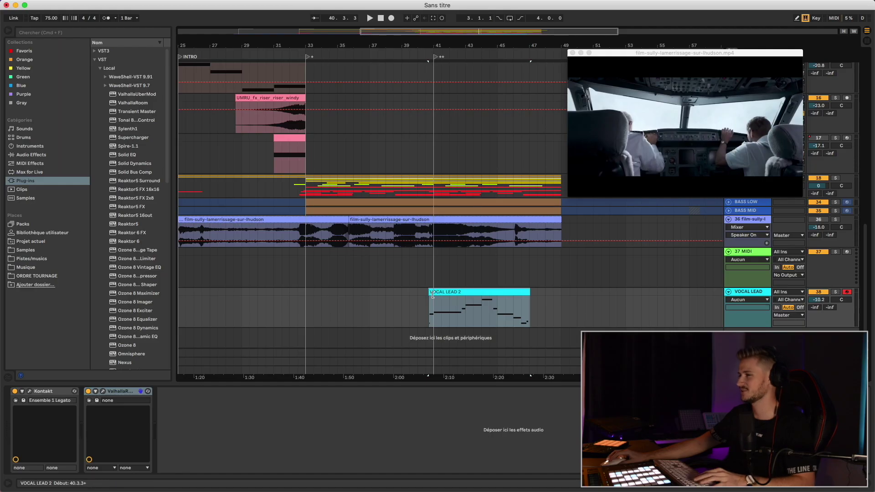
left_click(751, 285)
left_click(749, 294)
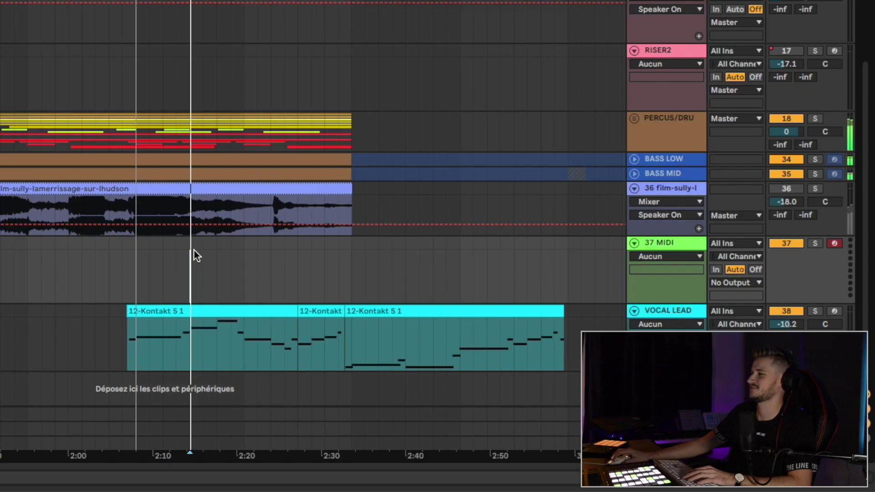
key("space")
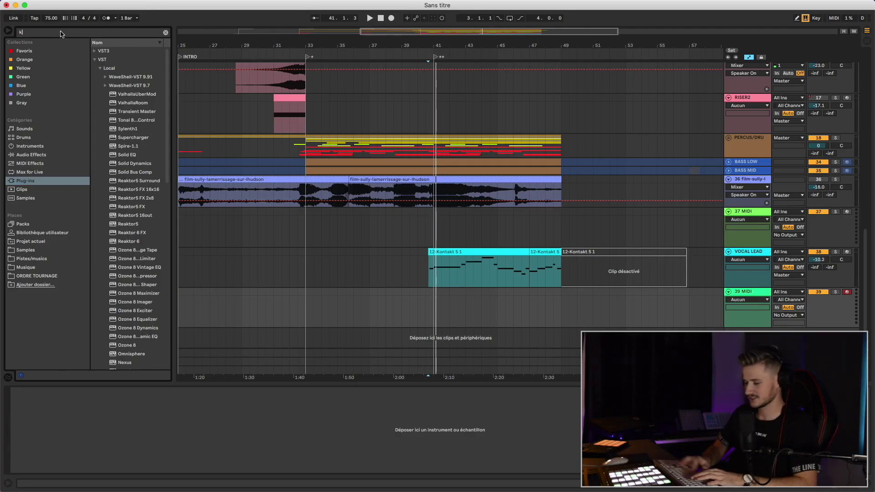
Step: Load Kontakt 5 on the 39 MIDI track with the Requiem Light instrument Ensemble 5 Staccatos
type("ont")
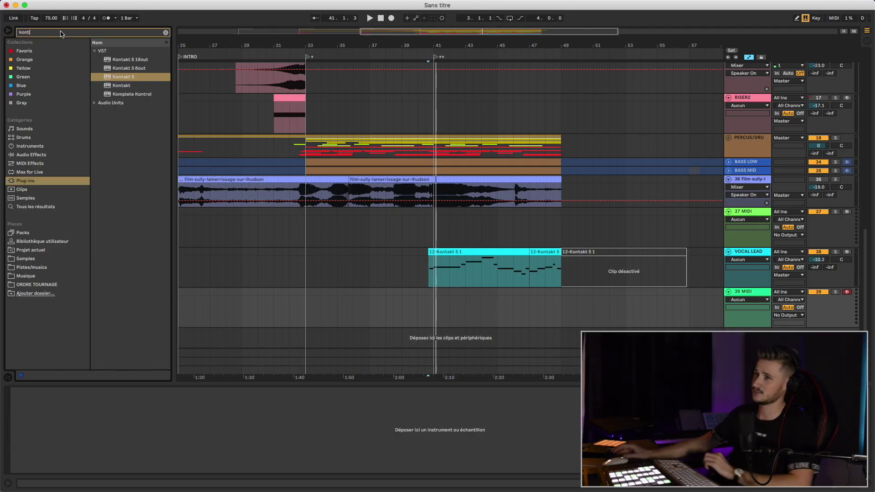
double_click(104, 78)
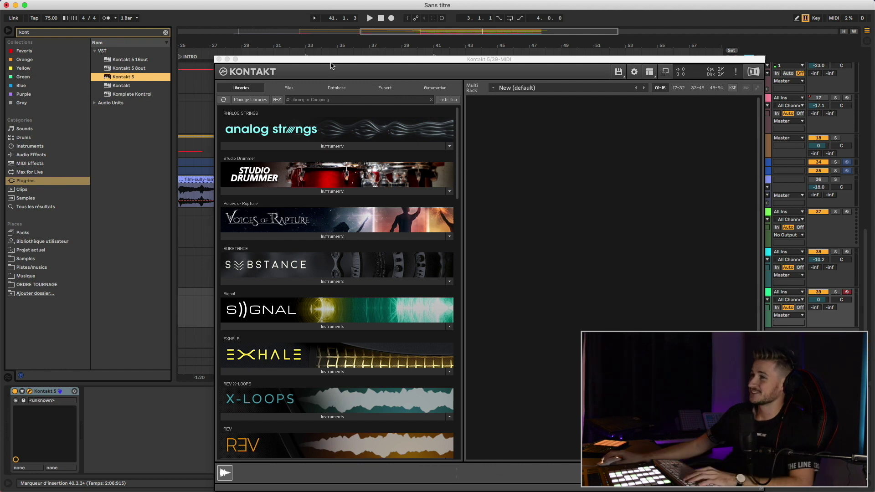
left_click_drag(341, 62, 298, 19)
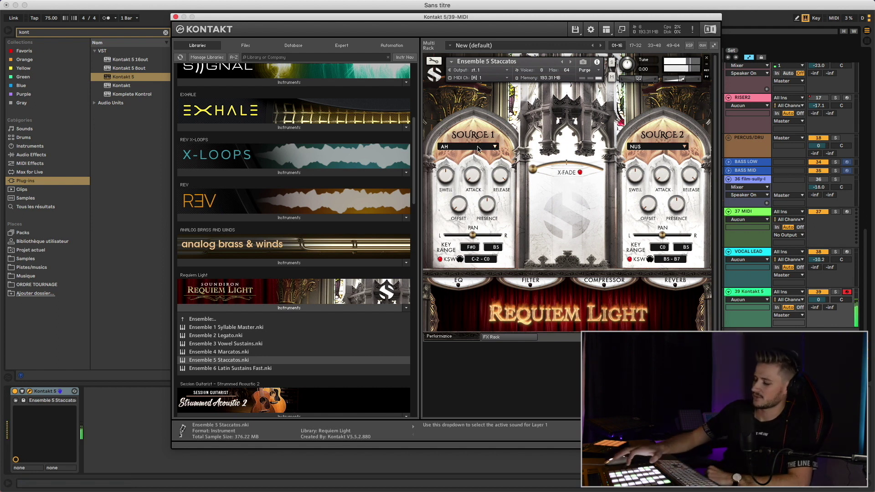
Step: Try the Eh syllable for Source 1 of Ensemble 5 Staccatos and set the source back to Ah
left_click(478, 149)
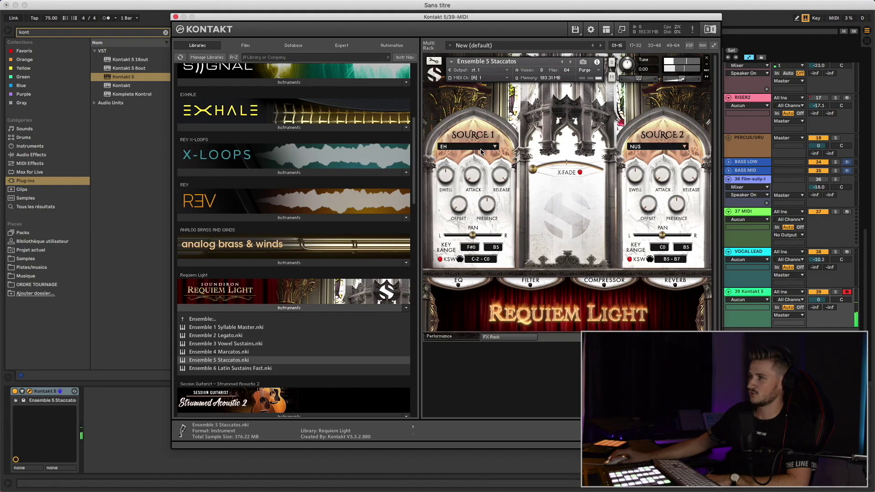
left_click(481, 152)
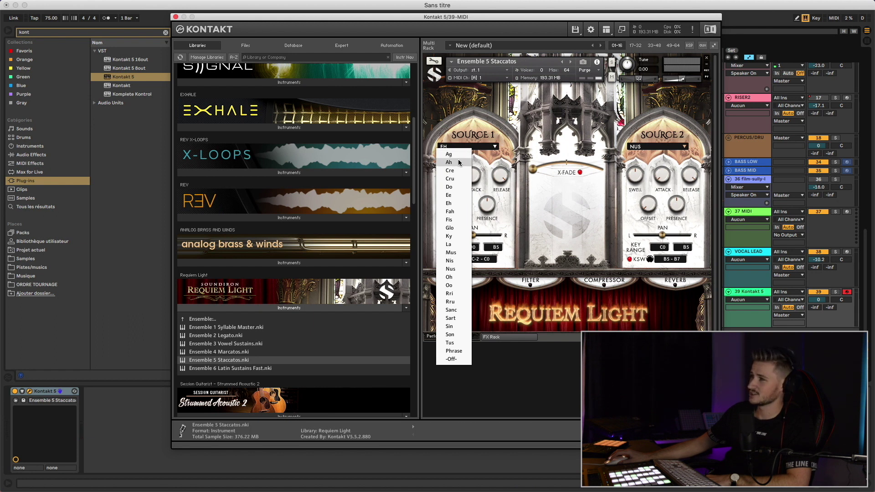
left_click(459, 163)
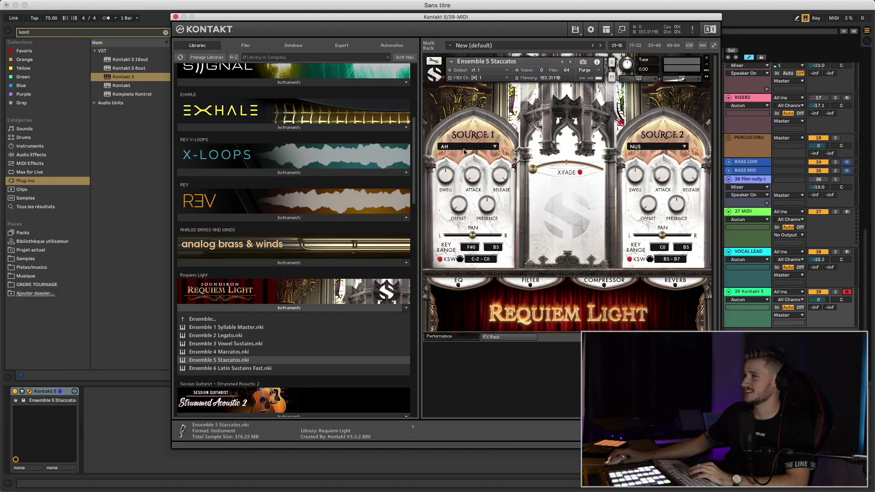
left_click(451, 148)
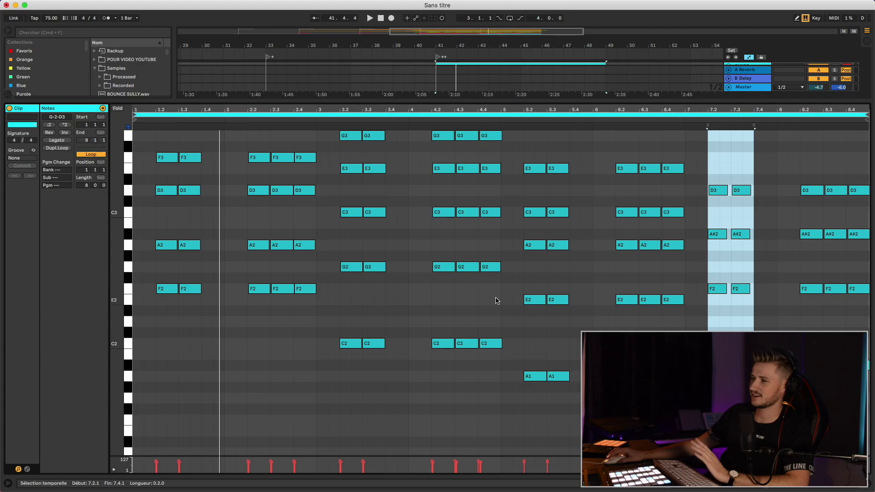
Step: Examine the choir clip's chords and low keyswitch notes, folding the piano roll to the used notes and unfolding it
scroll(373, 258, "down", 15)
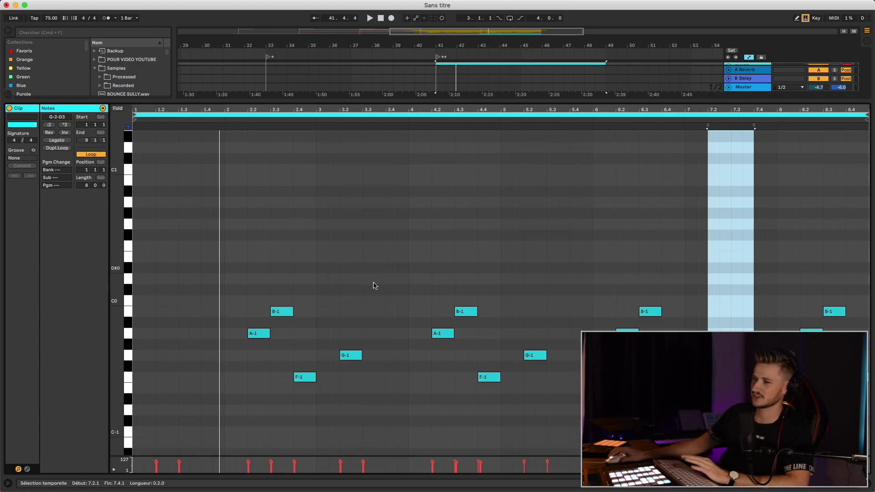
left_click(118, 109)
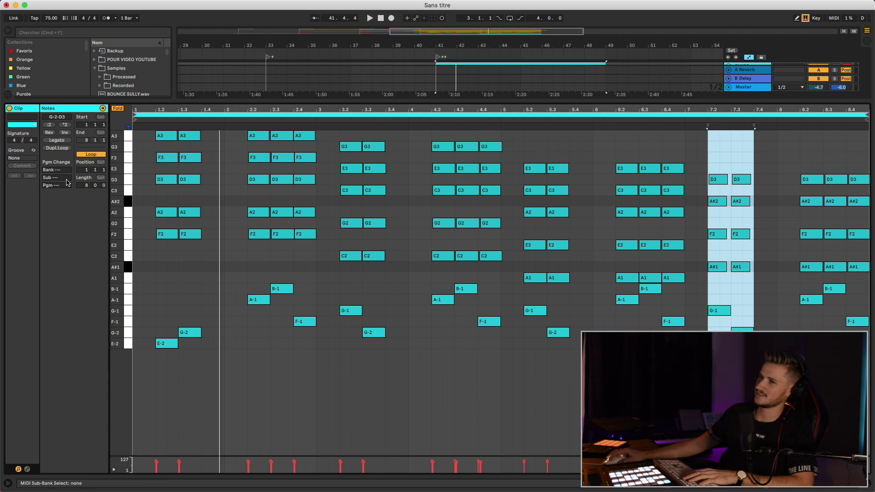
left_click(118, 110)
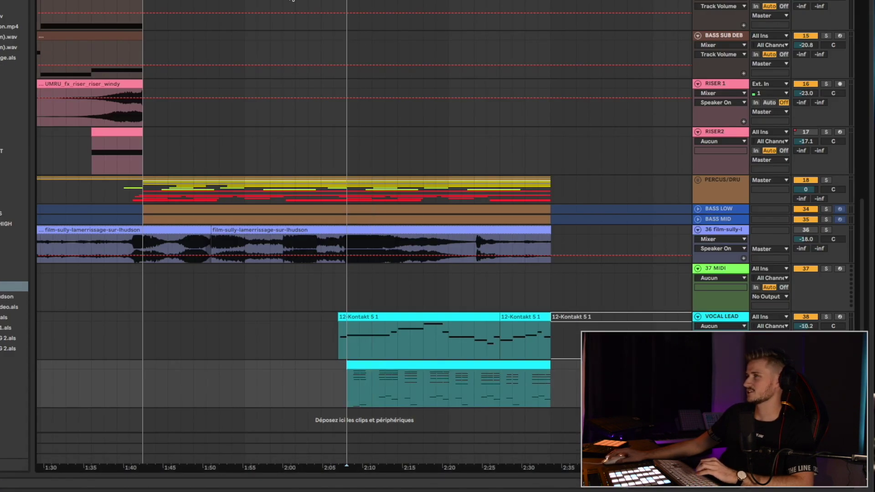
Step: Play the CHIOR and VOCAL LEAD tracks soloed from the ++ marker, and compare them within the full mix
key("super+alt+l")
key("plus")
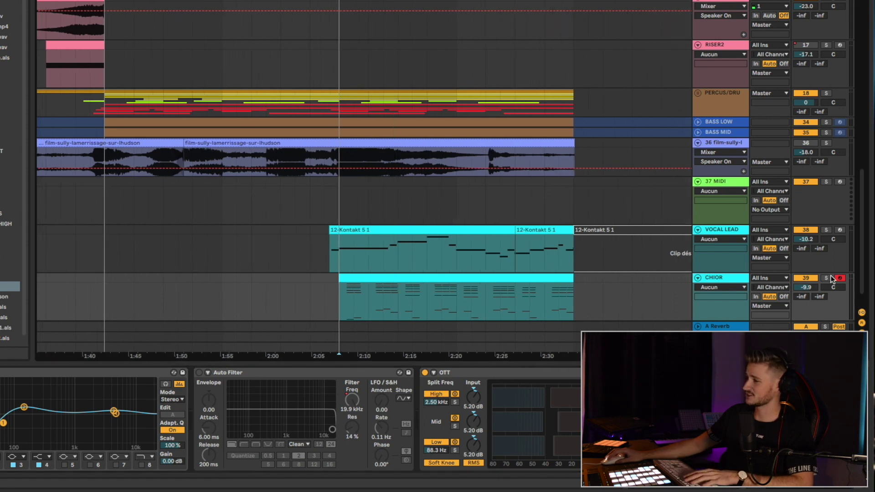
key("space")
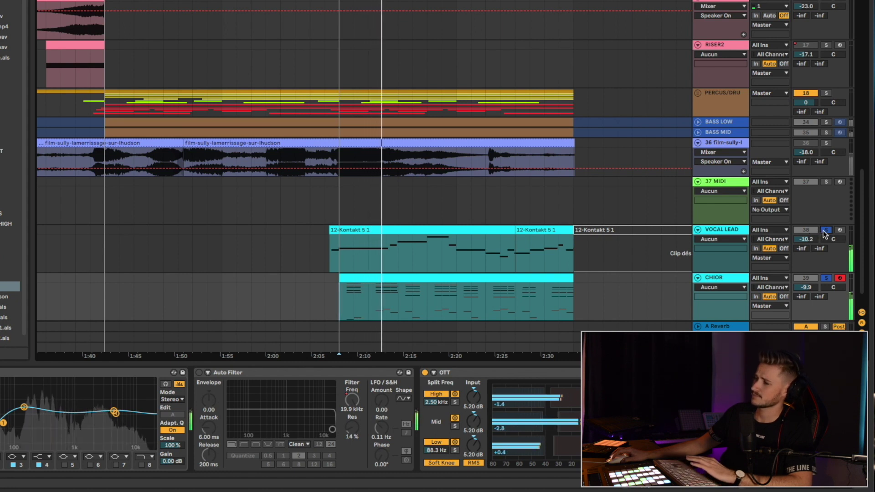
left_click(825, 230)
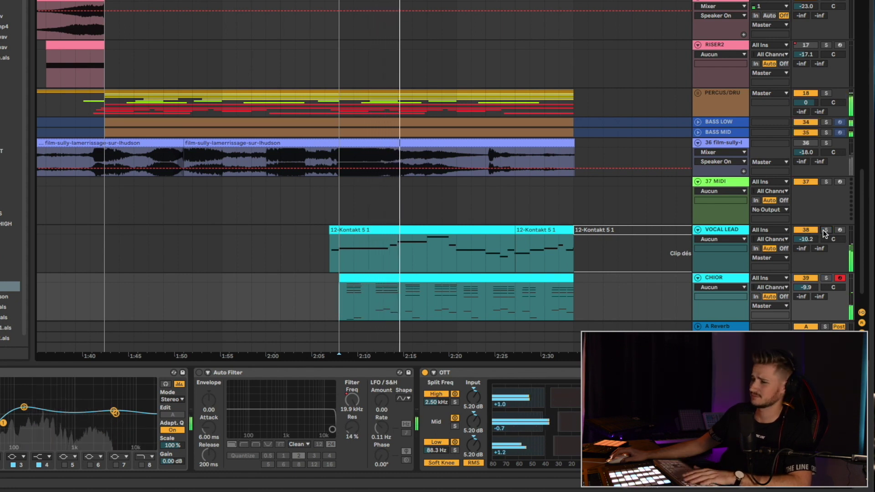